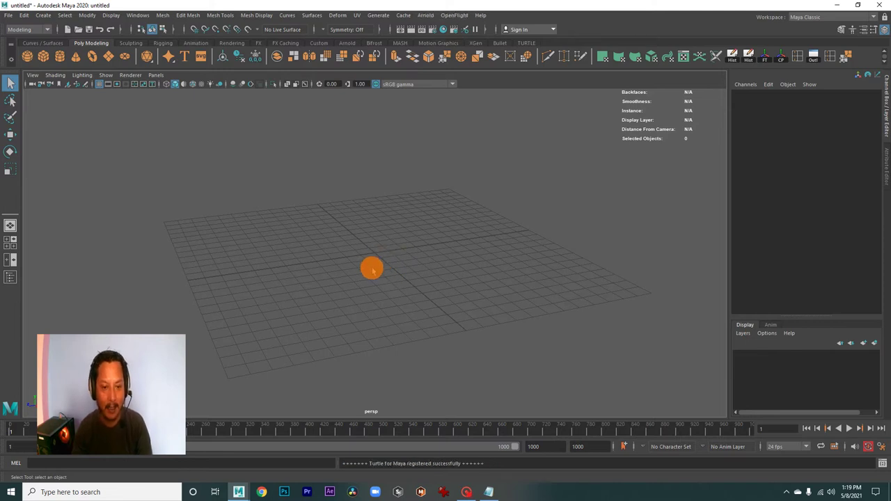
- Adjust the view of the empty grid and add a default polygon cube at the origin
scroll(404, 272, up, 3)
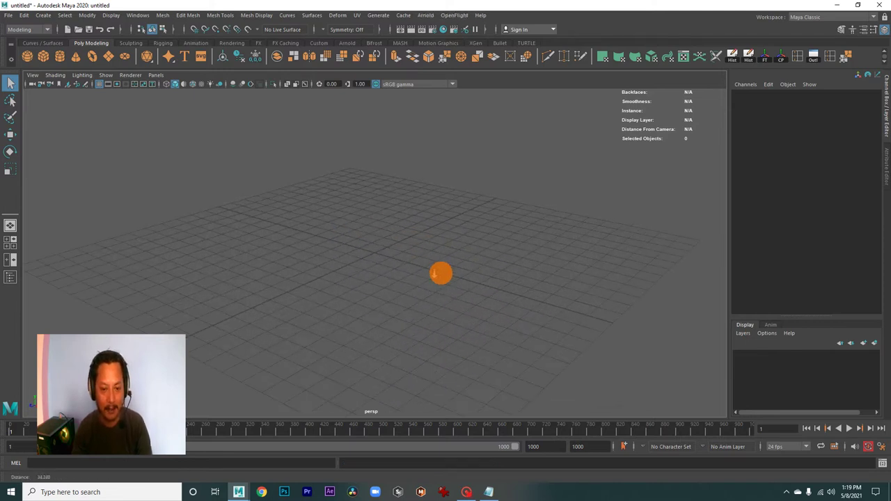
mouse_move(405, 291)
alt+mouse_down()
mouse_move(408, 261)
mouse_move(422, 265)
mouse_move(314, 255)
mouse_move(403, 265)
mouse_move(410, 274)
mouse_move(397, 260)
mouse_move(394, 274)
mouse_move(371, 275)
alt+mouse_up()
mouse_move(372, 276)
alt+right_down()
mouse_move(421, 279)
mouse_move(406, 255)
mouse_move(422, 278)
mouse_move(296, 244)
mouse_move(368, 276)
mouse_move(370, 244)
mouse_move(453, 258)
mouse_move(263, 234)
mouse_move(374, 254)
mouse_move(346, 262)
mouse_move(302, 253)
mouse_move(310, 261)
alt+right_up()
mouse_move(310, 261)
alt+mouse_down()
mouse_move(403, 250)
mouse_move(390, 272)
mouse_move(304, 262)
mouse_move(322, 250)
mouse_move(314, 284)
mouse_move(348, 272)
mouse_move(397, 274)
mouse_move(344, 299)
mouse_move(370, 292)
alt+mouse_up()
mouse_move(370, 292)
alt+right_down()
mouse_move(366, 255)
mouse_move(339, 252)
alt+right_up()
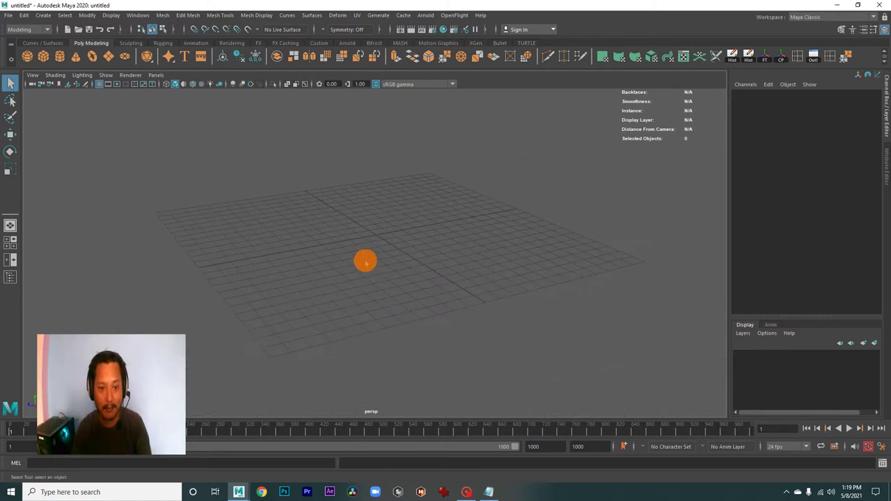
mouse_move(391, 273)
alt+mouse_down()
mouse_move(371, 266)
mouse_move(372, 292)
mouse_move(386, 279)
mouse_move(437, 294)
mouse_move(362, 274)
mouse_move(336, 257)
mouse_move(384, 255)
mouse_move(378, 266)
mouse_move(363, 265)
alt+mouse_up()
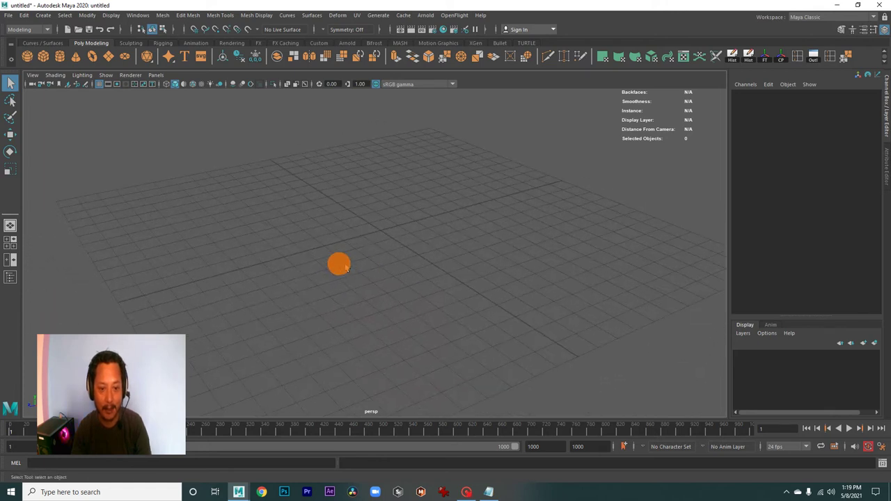
mouse_move(325, 259)
alt+middle_down()
mouse_move(422, 280)
mouse_move(369, 255)
alt+middle_up()
key(super)
click(267, 187)
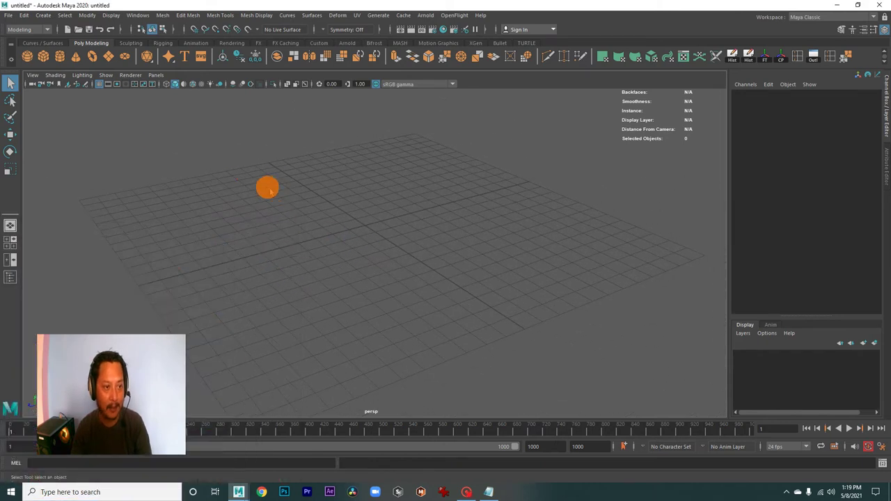
click(43, 56)
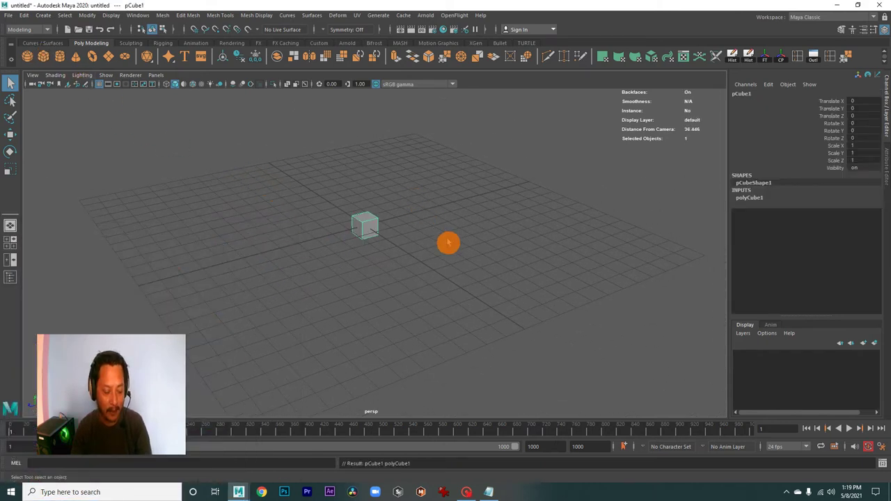
- Orbit and dolly in close around the new cube, viewing it from above, level and below
alt+right_drag(415, 259, 284, 264)
mouse_move(284, 264)
alt+mouse_down()
mouse_move(334, 243)
mouse_move(351, 268)
alt+mouse_up()
mouse_move(352, 268)
alt+right_down()
mouse_move(348, 292)
mouse_move(394, 279)
alt+right_up()
mouse_move(394, 278)
alt+mouse_down()
mouse_move(329, 288)
mouse_move(367, 275)
mouse_move(285, 278)
mouse_move(325, 304)
mouse_move(405, 284)
alt+mouse_up()
alt+right_drag(405, 285, 364, 271)
mouse_move(364, 271)
alt+mouse_down()
mouse_move(296, 266)
mouse_move(332, 279)
mouse_move(271, 258)
mouse_move(360, 243)
mouse_move(460, 268)
mouse_move(473, 292)
mouse_move(352, 306)
mouse_move(334, 283)
alt+mouse_up()
alt+right_drag(334, 282, 359, 280)
mouse_move(360, 280)
alt+mouse_down()
mouse_move(419, 304)
mouse_move(243, 265)
alt+mouse_up()
alt+right_drag(243, 264, 245, 264)
mouse_move(245, 264)
alt+mouse_down()
mouse_move(338, 272)
mouse_move(359, 299)
mouse_move(193, 276)
mouse_move(358, 272)
mouse_move(288, 260)
alt+mouse_up()
alt+right_drag(288, 260, 357, 269)
alt+drag(357, 268, 295, 300)
alt+right_drag(294, 300, 415, 296)
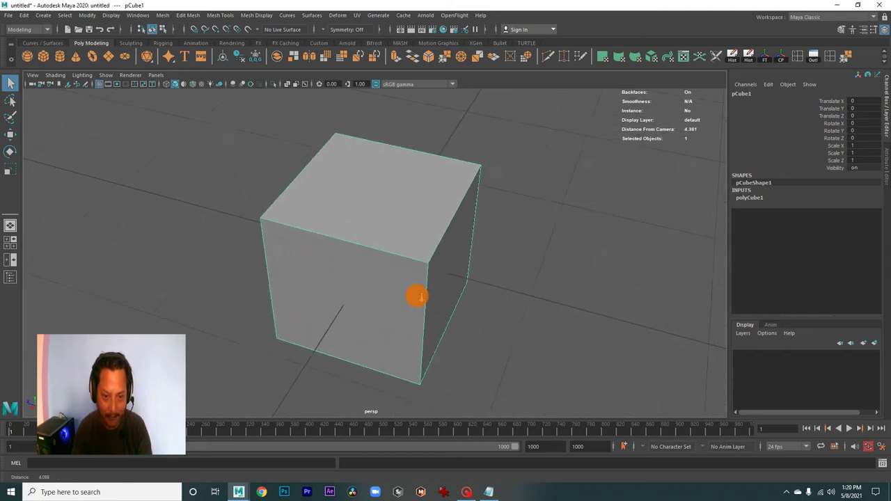
alt+drag(415, 296, 318, 298)
mouse_move(318, 299)
alt+right_down()
mouse_move(611, 330)
mouse_move(566, 310)
mouse_move(338, 274)
alt+right_up()
mouse_move(338, 274)
alt+mouse_down()
mouse_move(356, 169)
mouse_move(409, 224)
mouse_move(366, 283)
mouse_move(404, 307)
alt+mouse_up()
alt+right_drag(404, 306, 473, 260)
mouse_move(472, 261)
alt+mouse_down()
mouse_move(481, 274)
mouse_move(368, 267)
alt+mouse_up()
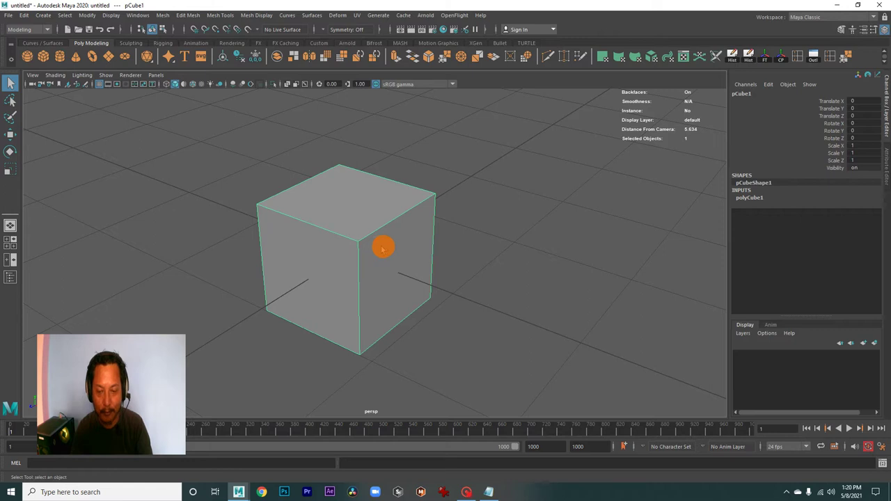
click(742, 199)
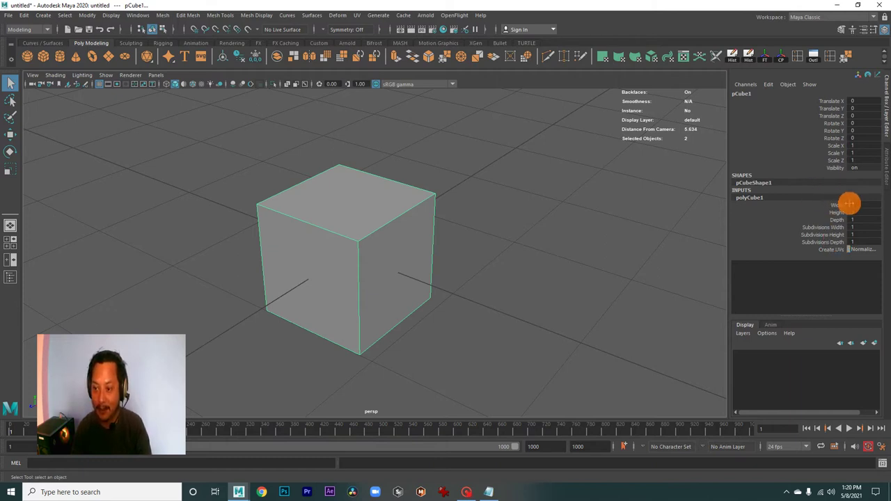
mouse_move(406, 248)
alt+mouse_down()
mouse_move(413, 258)
mouse_move(346, 265)
mouse_move(437, 278)
mouse_move(709, 260)
alt+mouse_up()
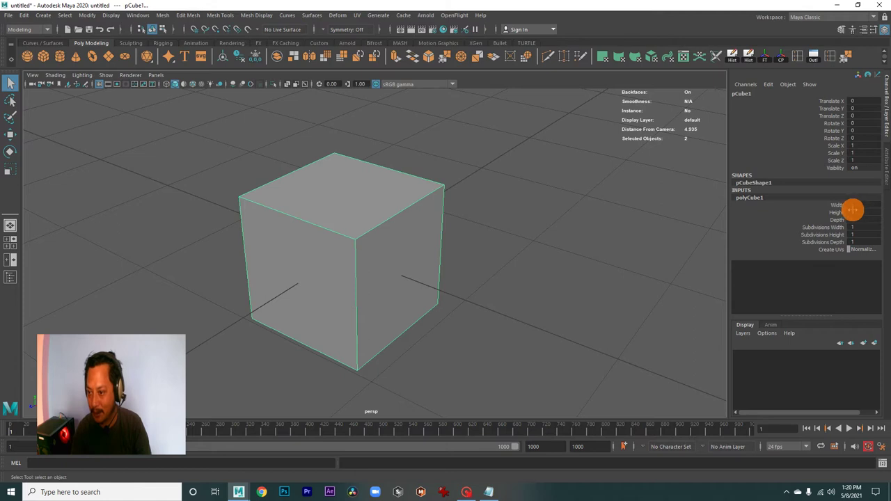
drag(858, 205, 862, 219)
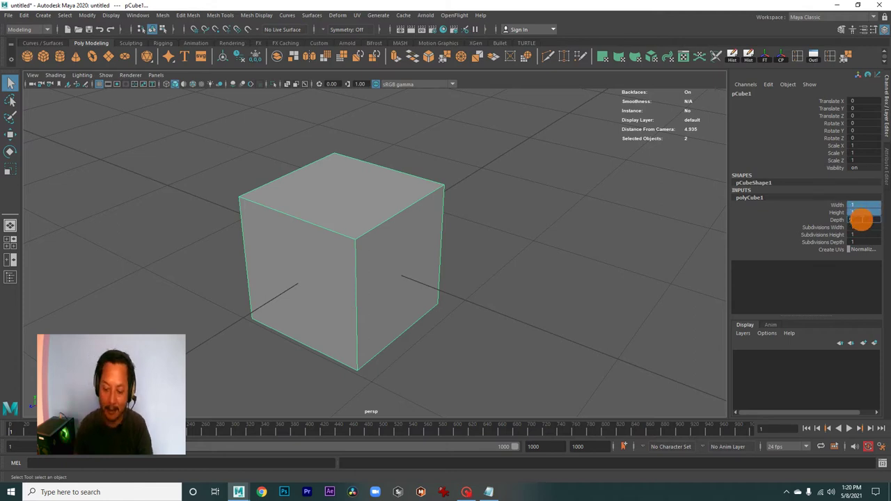
text(5)
key(Return)
key(f)
mouse_move(408, 258)
alt+mouse_down()
mouse_move(200, 215)
mouse_move(390, 209)
mouse_move(388, 233)
alt+mouse_up()
mouse_move(388, 232)
alt+right_down()
mouse_move(415, 250)
mouse_move(389, 286)
mouse_move(318, 251)
alt+right_up()
alt+drag(318, 250, 398, 231)
mouse_move(397, 231)
alt+right_down()
mouse_move(527, 257)
mouse_move(449, 262)
alt+right_up()
alt+drag(449, 262, 364, 254)
alt+right_drag(364, 254, 391, 258)
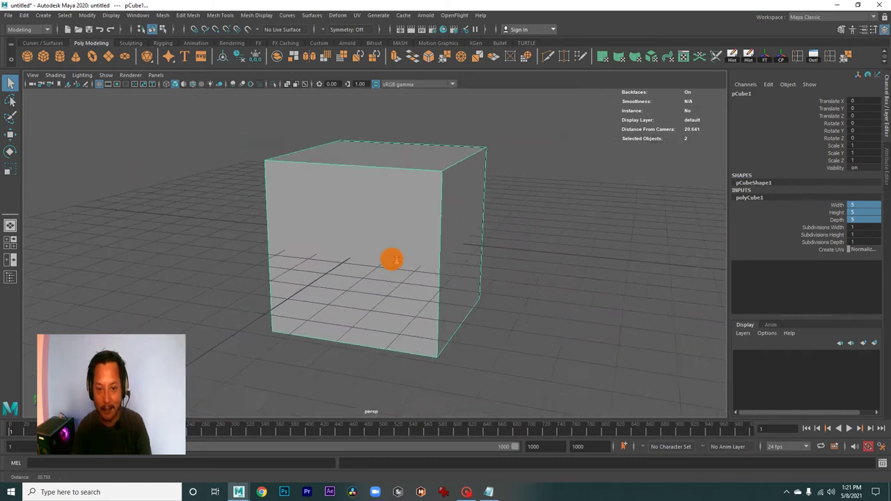
alt+drag(392, 258, 342, 282)
mouse_move(342, 282)
alt+right_down()
mouse_move(466, 302)
mouse_move(369, 285)
alt+right_up()
mouse_move(369, 284)
alt+mouse_down()
mouse_move(326, 255)
mouse_move(225, 251)
mouse_move(422, 261)
alt+mouse_up()
mouse_move(422, 261)
alt+right_down()
mouse_move(513, 286)
mouse_move(338, 270)
mouse_move(427, 279)
alt+right_up()
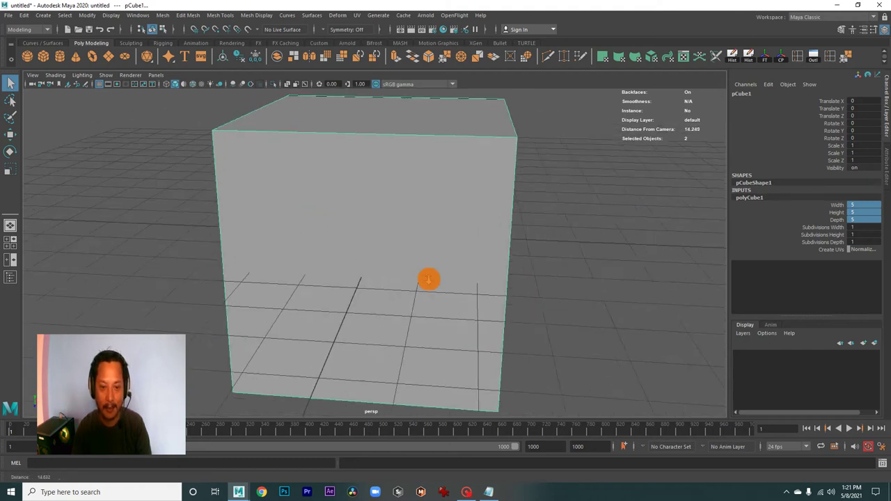
alt+drag(427, 278, 366, 251)
mouse_move(366, 251)
alt+right_down()
mouse_move(322, 243)
mouse_move(423, 213)
alt+right_up()
mouse_move(423, 213)
alt+mouse_down()
mouse_move(513, 282)
mouse_move(414, 237)
alt+mouse_up()
alt+middle_drag(413, 236, 434, 244)
mouse_move(434, 245)
alt+right_down()
mouse_move(501, 247)
mouse_move(529, 260)
mouse_move(421, 256)
alt+right_up()
alt+middle_drag(421, 257, 415, 237)
mouse_move(416, 237)
alt+right_down()
mouse_move(477, 257)
mouse_move(378, 243)
alt+right_up()
mouse_move(378, 243)
alt+mouse_down()
mouse_move(298, 236)
mouse_move(423, 245)
alt+mouse_up()
alt+right_drag(423, 244, 469, 240)
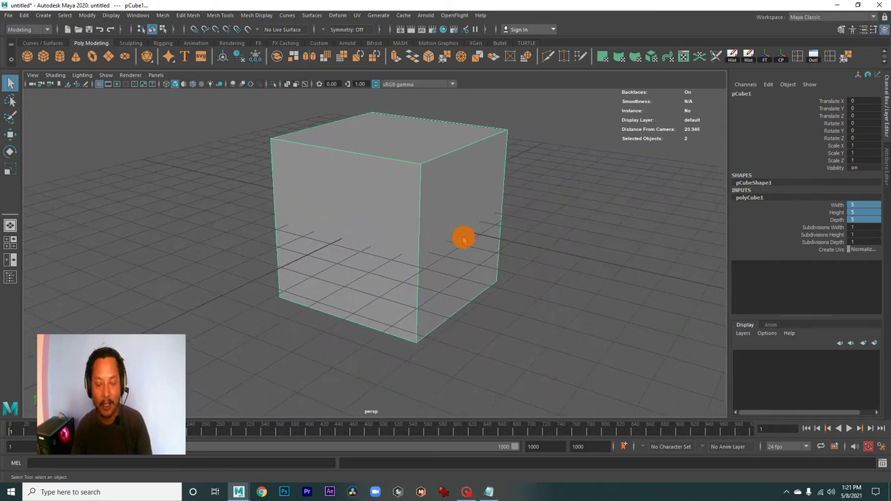
alt+drag(454, 256, 457, 267)
mouse_move(457, 267)
alt+right_down()
mouse_move(487, 269)
mouse_move(424, 253)
alt+right_up()
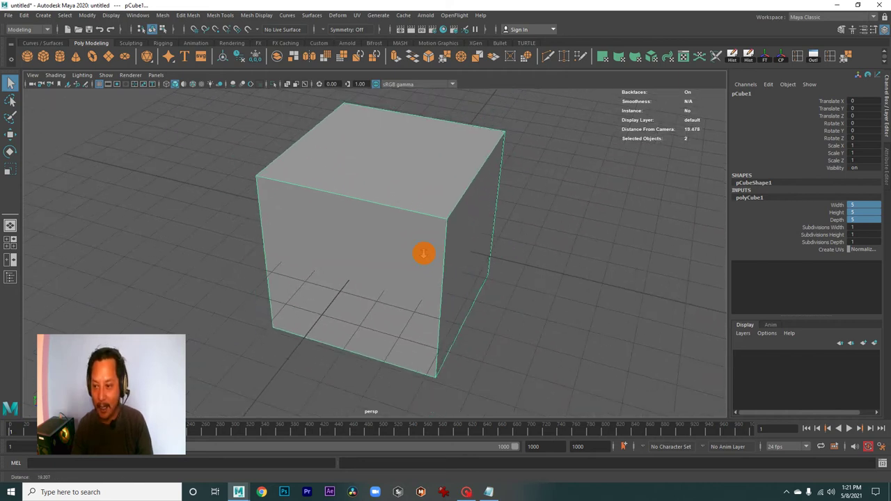
click(566, 259)
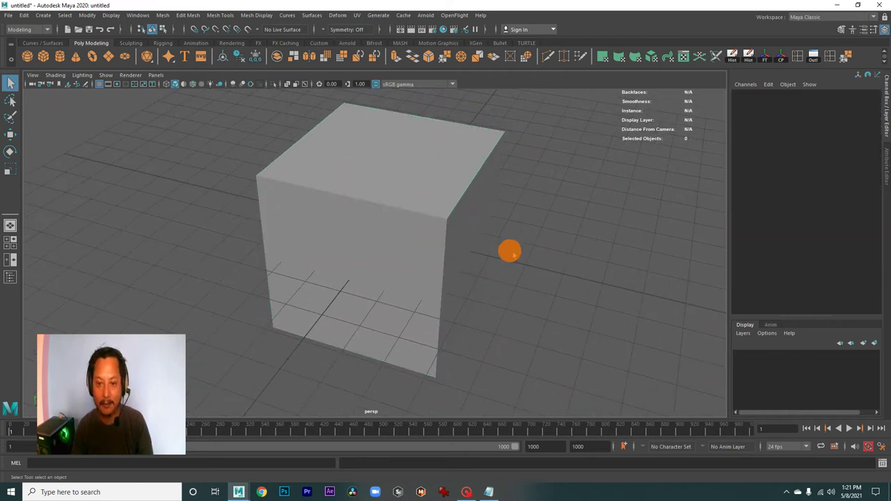
click(465, 215)
mouse_move(484, 230)
alt+right_down()
mouse_move(517, 263)
mouse_move(407, 253)
mouse_move(487, 261)
mouse_move(397, 238)
alt+right_up()
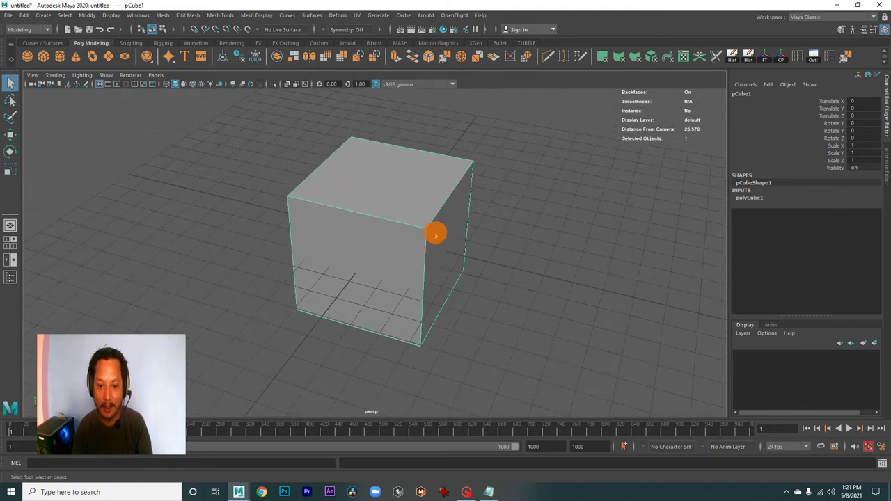
click(751, 198)
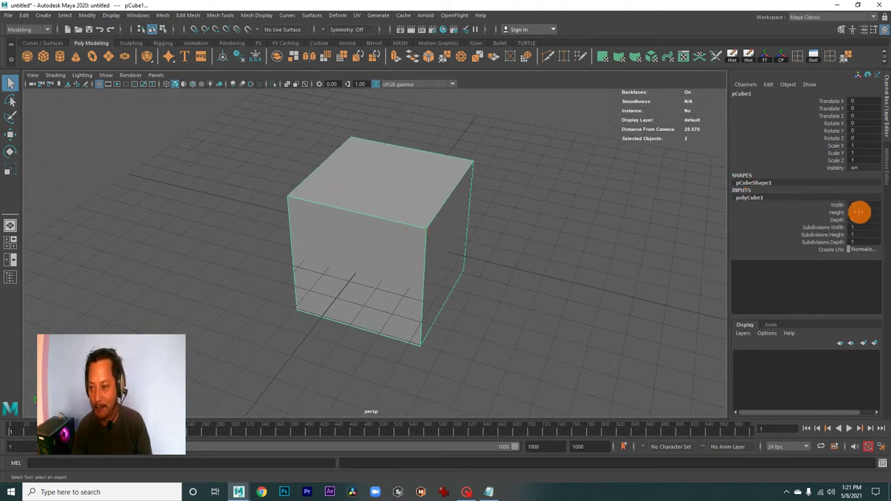
mouse_move(606, 251)
alt+right_down()
mouse_move(424, 237)
mouse_move(466, 245)
alt+right_up()
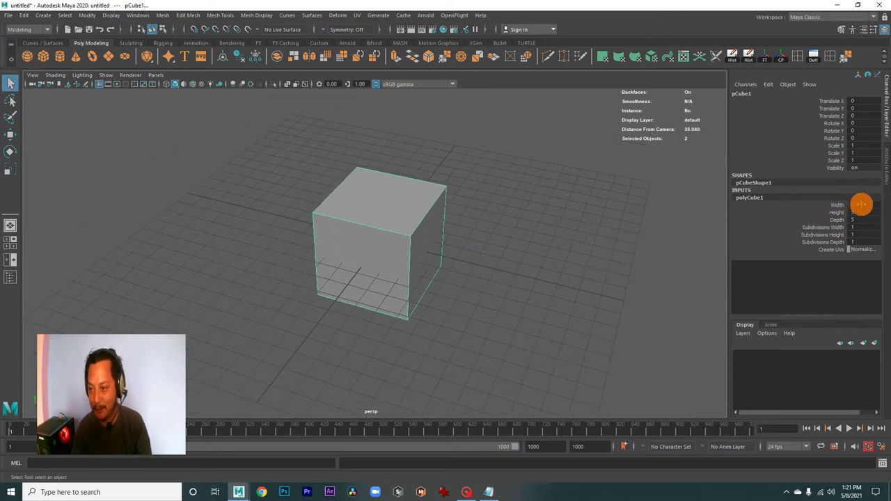
drag(861, 203, 861, 217)
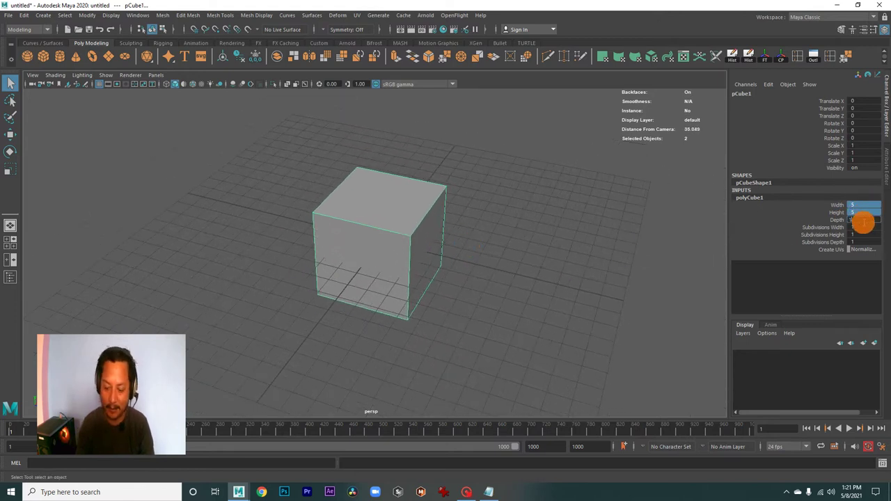
text(1)
key(Return)
click(513, 310)
alt+drag(441, 330, 369, 299)
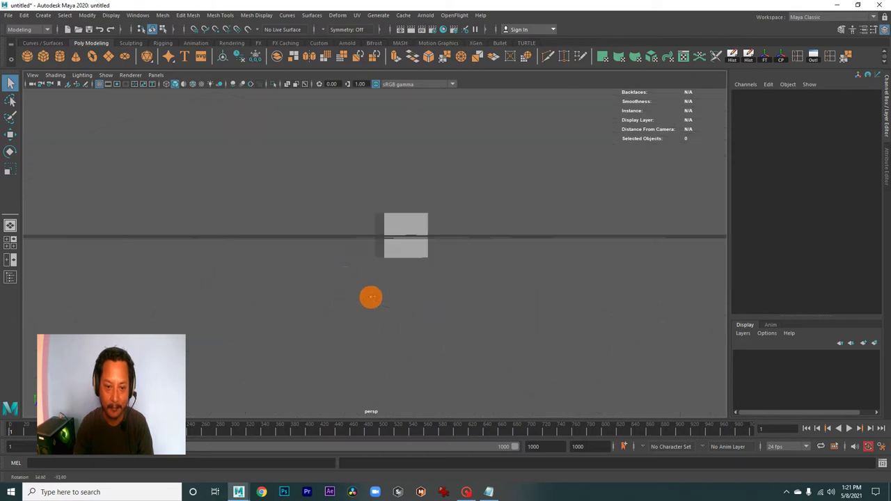
alt+right_drag(368, 299, 508, 304)
alt+middle_drag(507, 304, 428, 296)
mouse_move(428, 296)
alt+mouse_down()
mouse_move(407, 274)
mouse_move(422, 272)
mouse_move(370, 266)
alt+mouse_up()
mouse_move(370, 266)
alt+right_down()
mouse_move(391, 261)
mouse_move(397, 274)
mouse_move(559, 296)
mouse_move(385, 271)
mouse_move(433, 268)
mouse_move(480, 288)
alt+right_up()
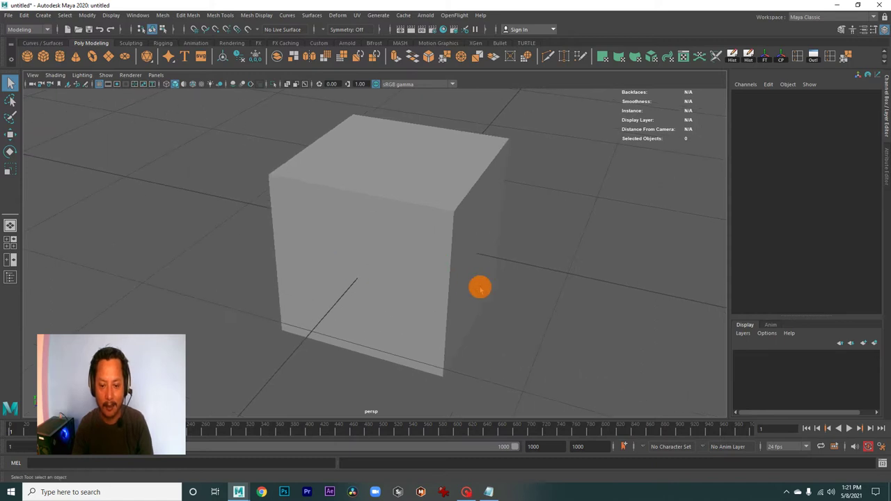
- Start the Notepad notes with 'Vertex', then minimize Notepad to return to Maya
click(489, 492)
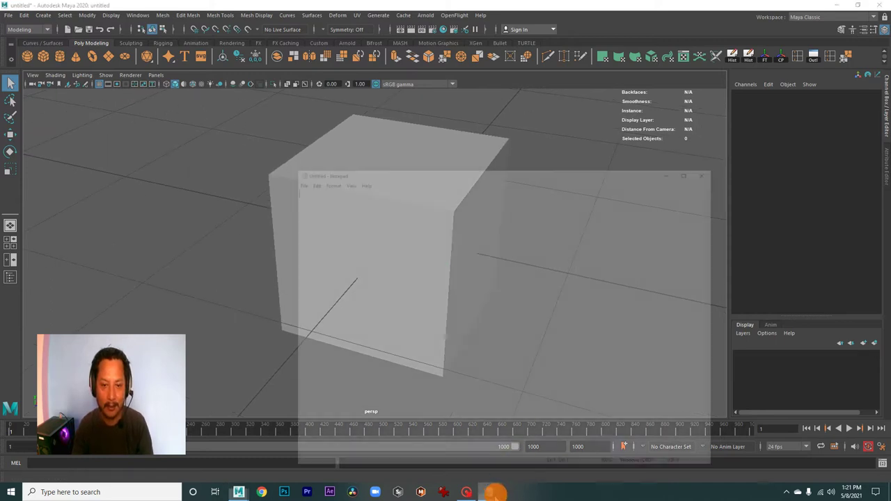
text(Vertex= Points in 3D space(X,Y,Z)
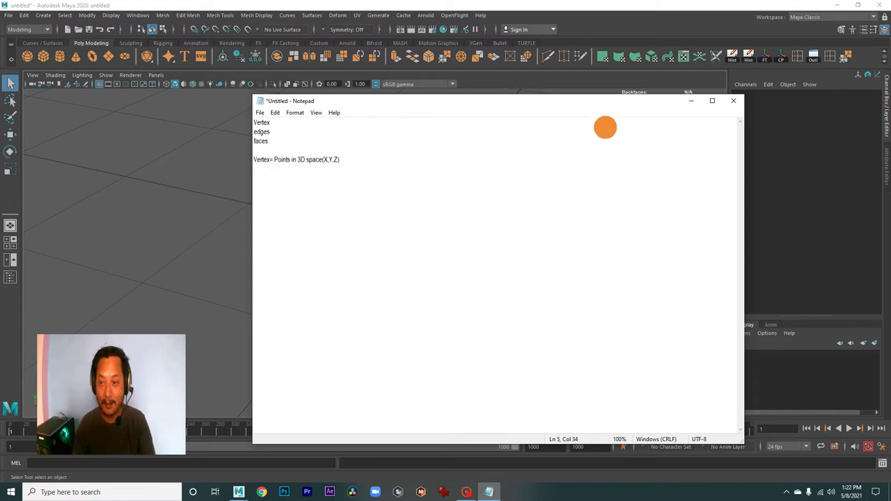
click(690, 103)
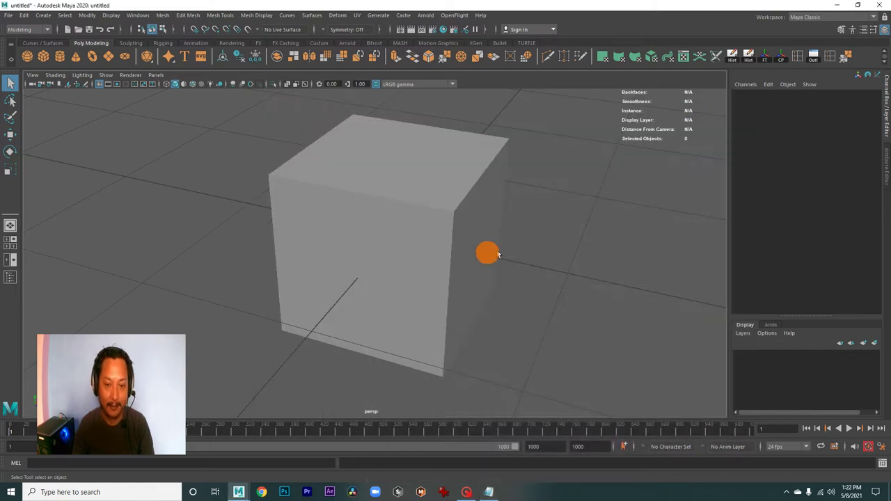
- Select the cube and switch it to vertex component mode
scroll(439, 230, down, 3)
scroll(460, 221, down, 2)
click(417, 235)
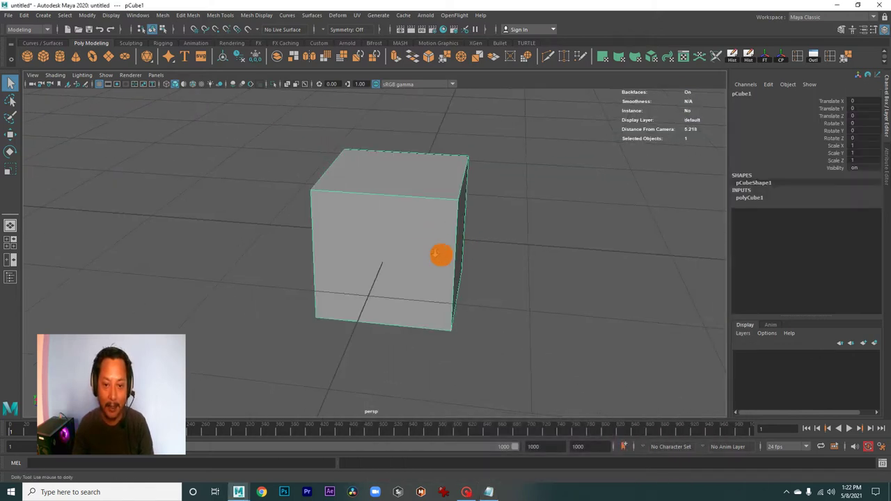
mouse_move(431, 255)
alt+mouse_down()
mouse_move(408, 258)
mouse_move(522, 257)
alt+mouse_up()
alt+right_drag(523, 258, 418, 239)
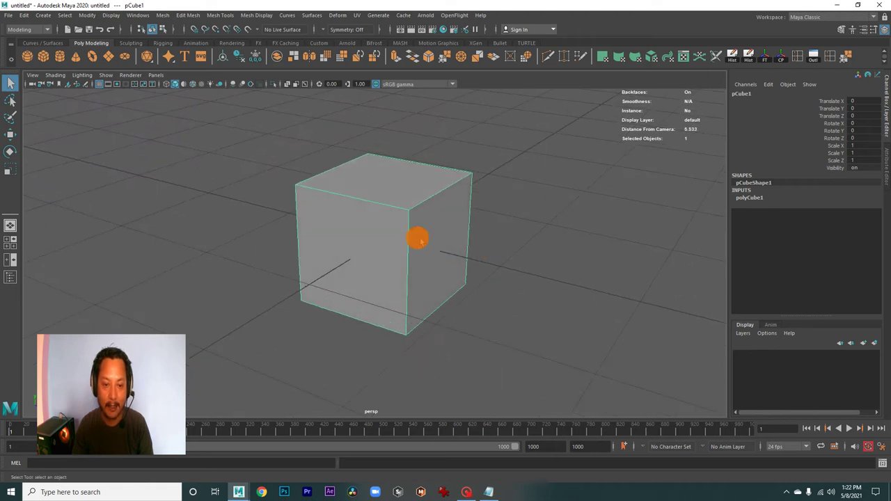
right_click(376, 222)
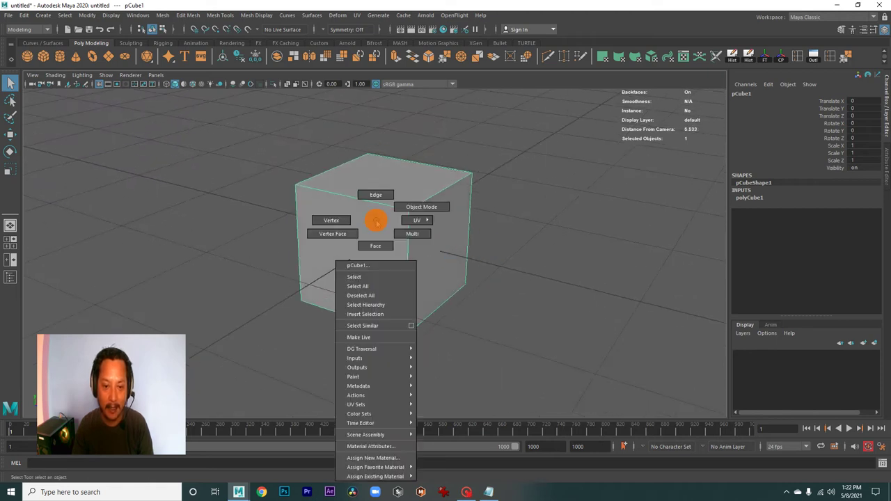
click(339, 221)
- Pick the cube's front-top, back-top and other top corner vertices while tumbling around it
mouse_move(338, 219)
alt+mouse_down()
mouse_move(491, 271)
mouse_move(453, 269)
mouse_move(460, 270)
alt+mouse_up()
scroll(452, 261, up, 4)
click(417, 232)
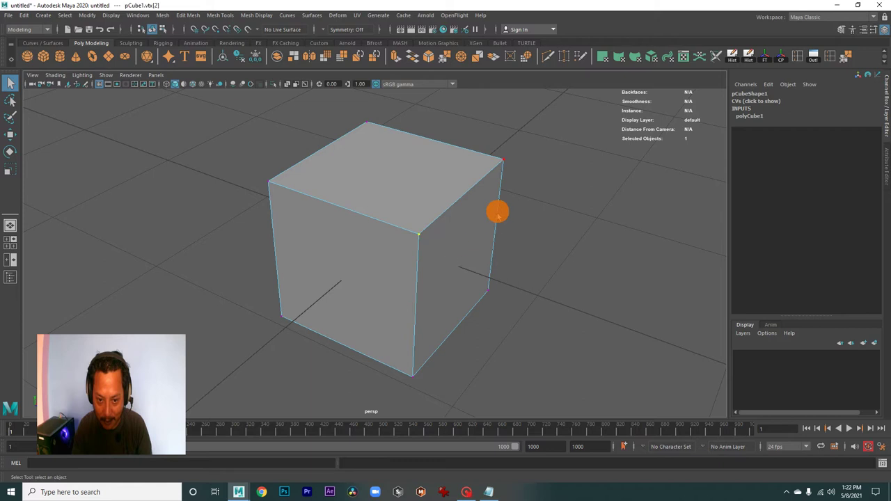
drag(348, 110, 382, 126)
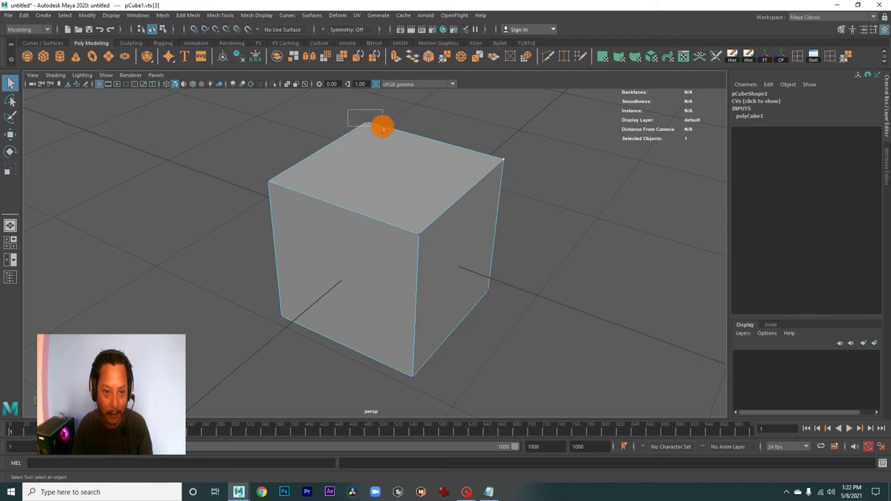
mouse_move(283, 198)
alt+mouse_down()
mouse_move(423, 234)
mouse_move(417, 246)
mouse_move(368, 224)
mouse_move(423, 231)
mouse_move(387, 239)
mouse_move(402, 255)
mouse_move(475, 244)
mouse_move(348, 244)
mouse_move(436, 260)
mouse_move(410, 262)
mouse_move(312, 253)
alt+mouse_up()
alt+right_drag(312, 253, 418, 283)
alt+drag(417, 283, 419, 255)
alt+drag(479, 146, 520, 191)
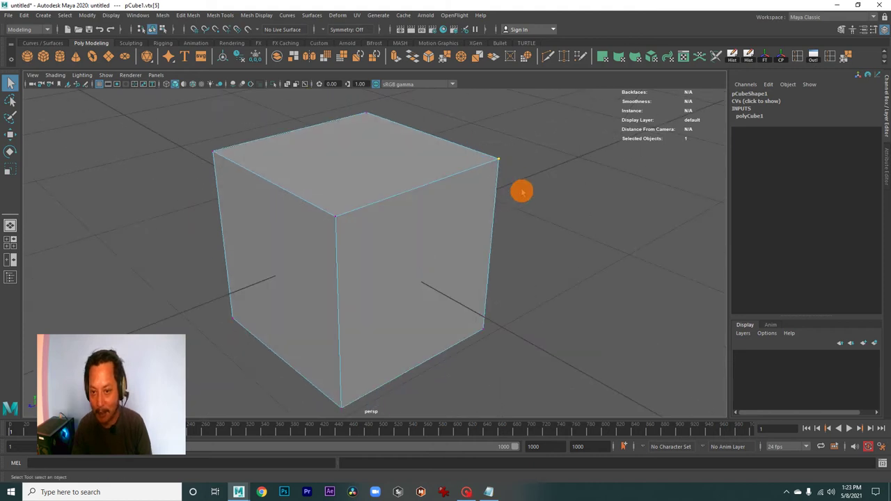
alt+right_drag(520, 191, 427, 194)
alt+drag(427, 195, 406, 220)
alt+right_drag(406, 221, 452, 246)
- From a high corner view, select the cube's right top corner vertex
alt+drag(452, 247, 422, 248)
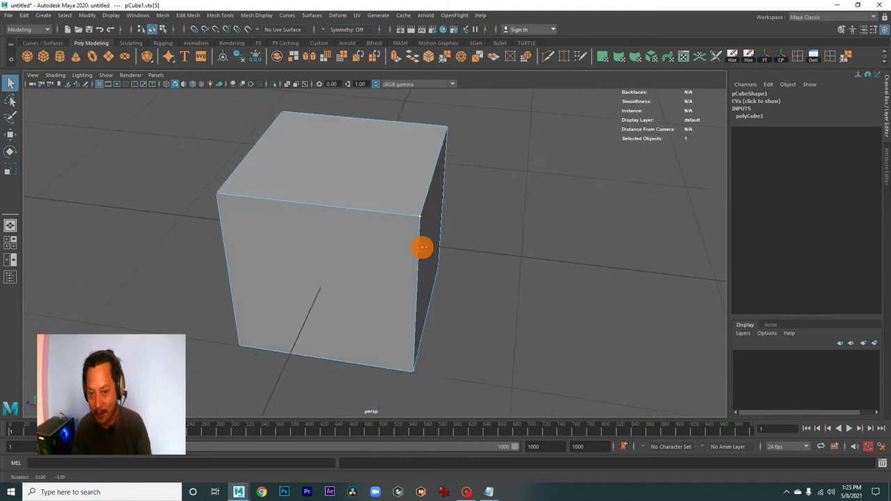
mouse_move(476, 195)
alt+mouse_down()
mouse_move(489, 221)
mouse_move(457, 226)
alt+mouse_up()
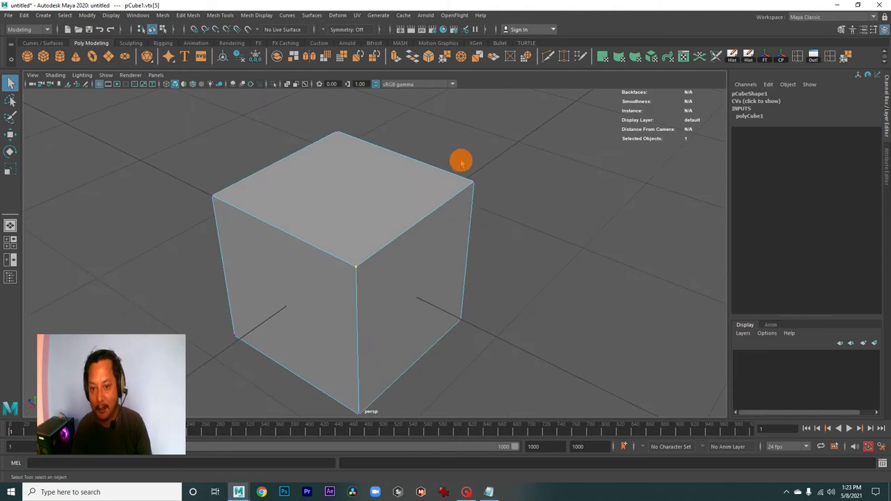
mouse_move(531, 230)
alt+mouse_down()
mouse_move(459, 216)
mouse_move(430, 235)
mouse_move(474, 227)
mouse_move(463, 211)
mouse_move(477, 217)
mouse_move(477, 203)
mouse_move(499, 221)
mouse_move(437, 193)
mouse_move(466, 223)
mouse_move(427, 250)
alt+mouse_up()
alt+right_drag(427, 251, 460, 258)
mouse_move(461, 258)
alt+mouse_down()
mouse_move(492, 254)
mouse_move(458, 240)
alt+mouse_up()
scroll(416, 235, down, 3)
drag(437, 153, 481, 185)
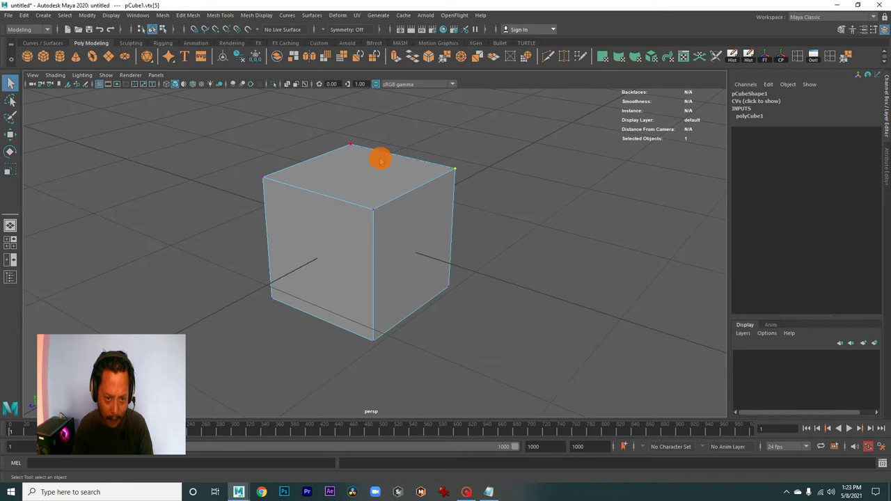
key(super)
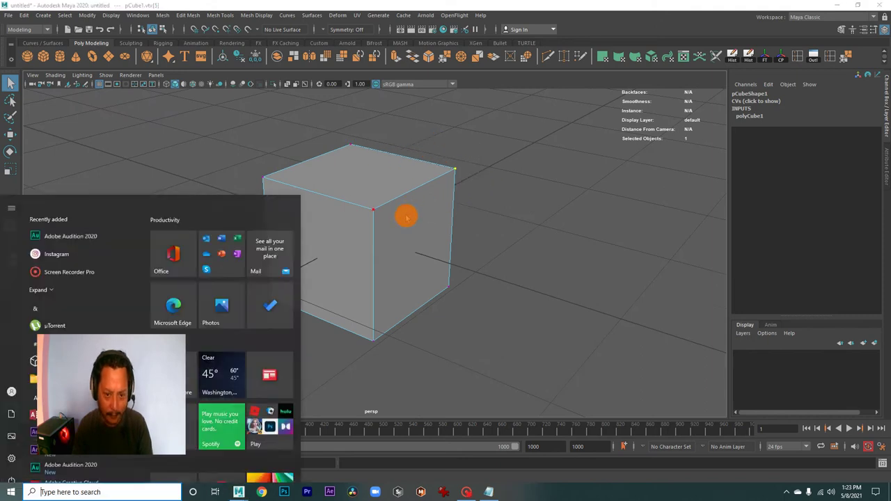
key(super)
mouse_move(420, 225)
alt+mouse_down()
mouse_move(428, 237)
mouse_move(383, 241)
mouse_move(421, 207)
mouse_move(465, 224)
mouse_move(346, 233)
alt+mouse_up()
- With the Move tool, select the front-right, back-right and left top vertices, then clear them and bring Notepad forward
key(w)
mouse_move(404, 260)
alt+mouse_down()
mouse_move(391, 227)
mouse_move(394, 248)
mouse_move(364, 240)
mouse_move(471, 255)
mouse_move(337, 257)
mouse_move(354, 259)
mouse_move(360, 272)
mouse_move(357, 264)
alt+mouse_up()
click(451, 230)
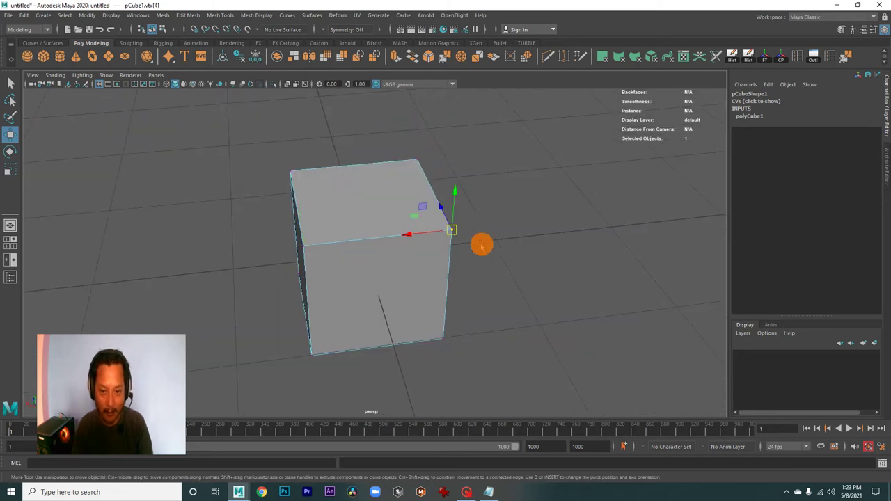
click(416, 160)
drag(268, 149, 323, 179)
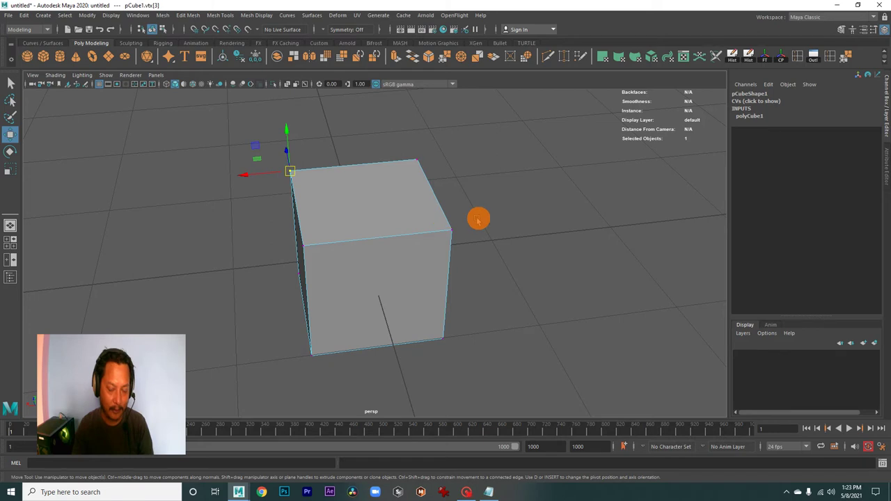
click(523, 231)
alt+right_drag(535, 248, 449, 229)
alt+drag(446, 226, 428, 232)
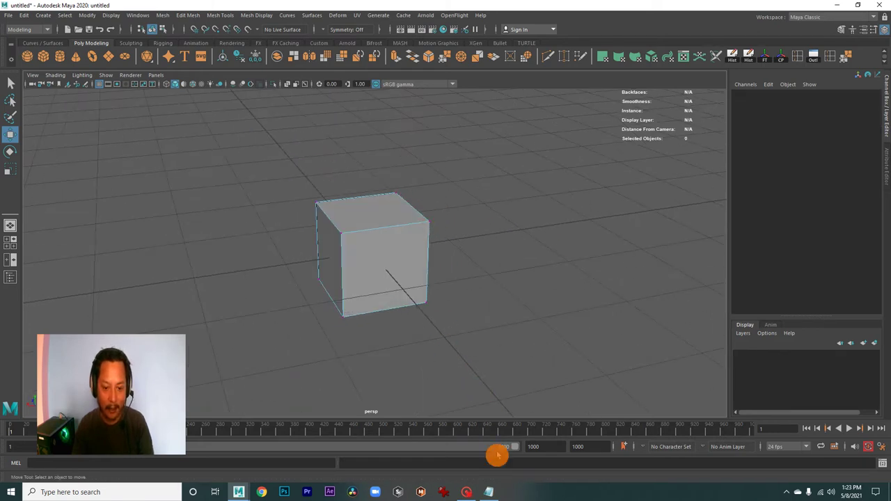
click(490, 491)
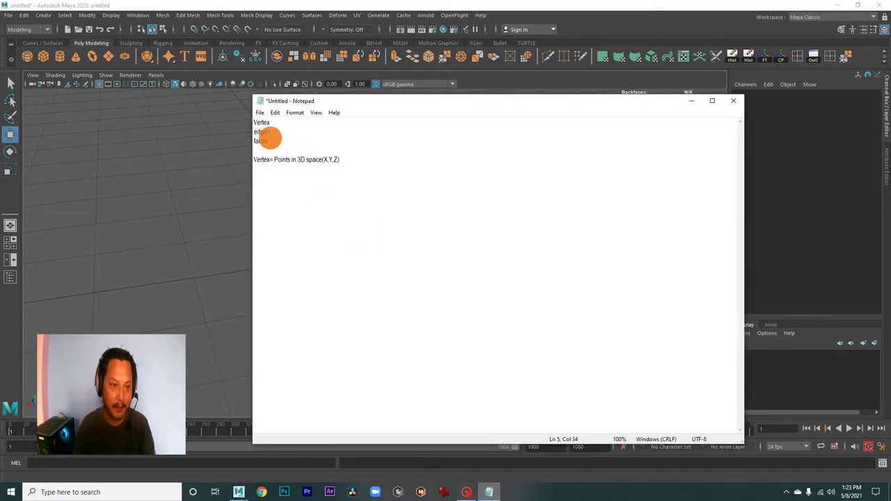
- On a new line, define Edges as the combination of Vertex
key(Return)
text(Edges= Edges is the combination of Vertex)
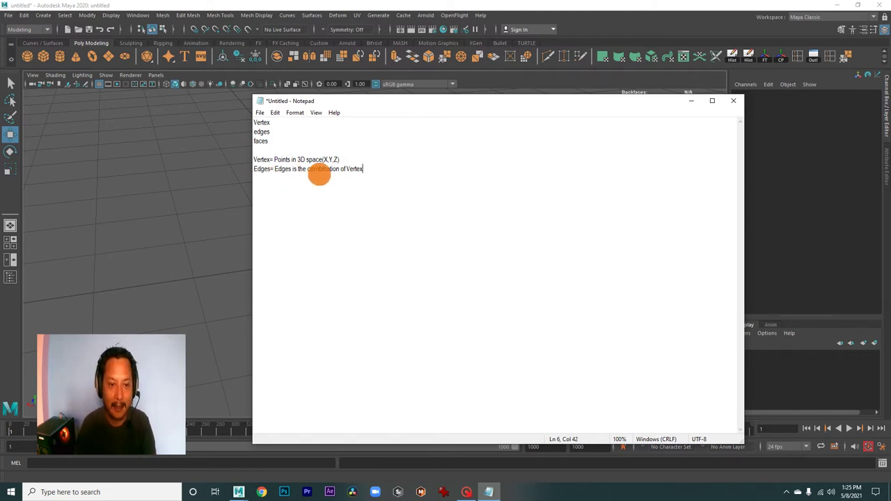
- Hide the notes, select the two vertices of the front-top edge, and switch the cube to edge mode
click(691, 101)
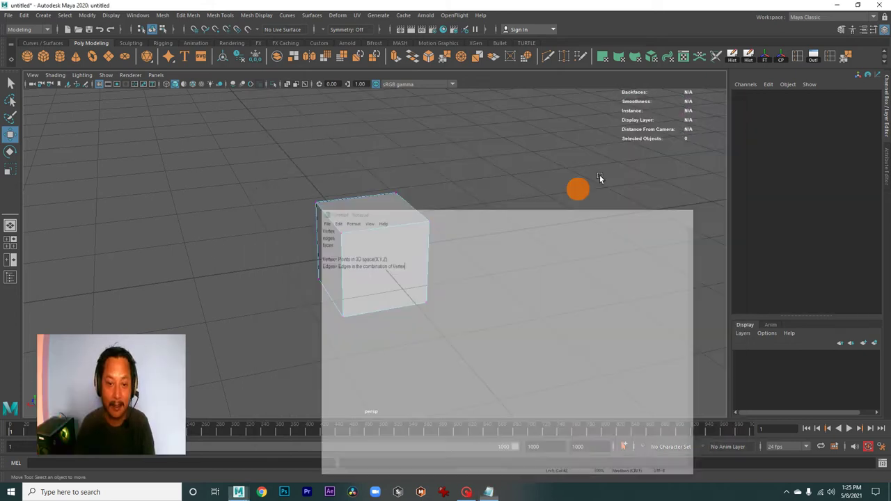
click(340, 232)
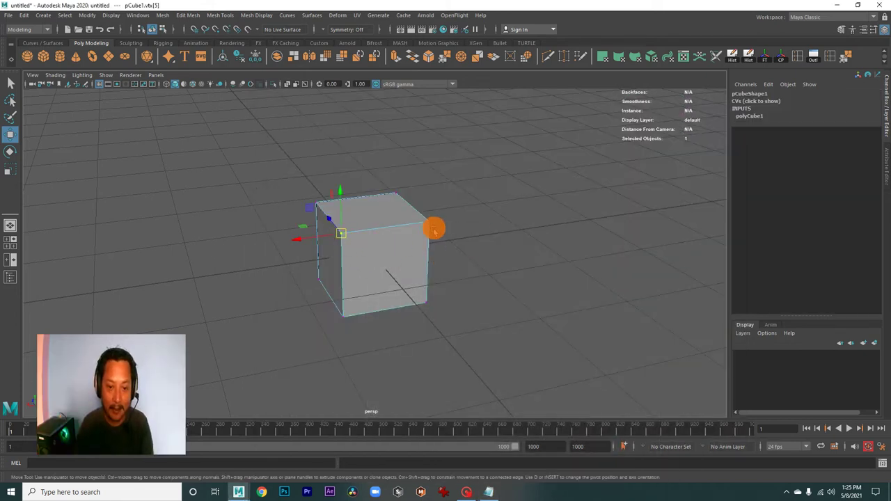
shift+click(453, 250)
mouse_move(453, 253)
alt+mouse_down()
mouse_move(459, 272)
mouse_move(524, 282)
alt+mouse_up()
scroll(524, 283, up, 2)
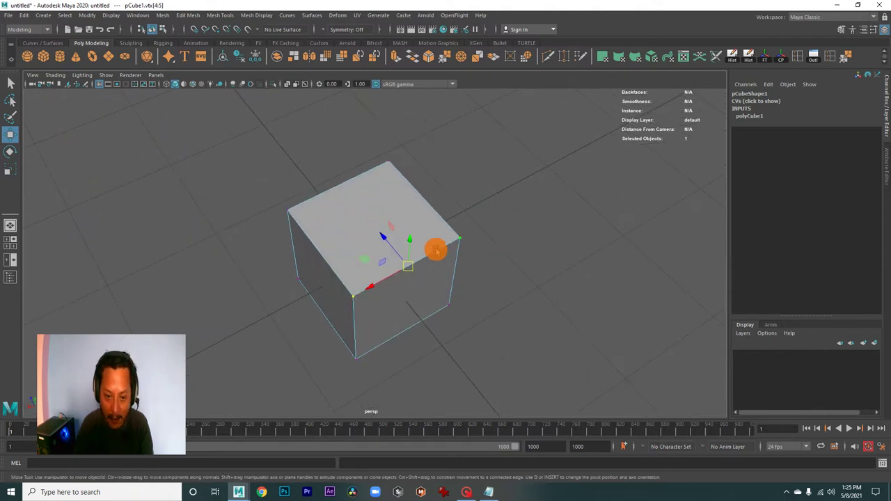
alt+drag(422, 285, 423, 264)
right_click(428, 263)
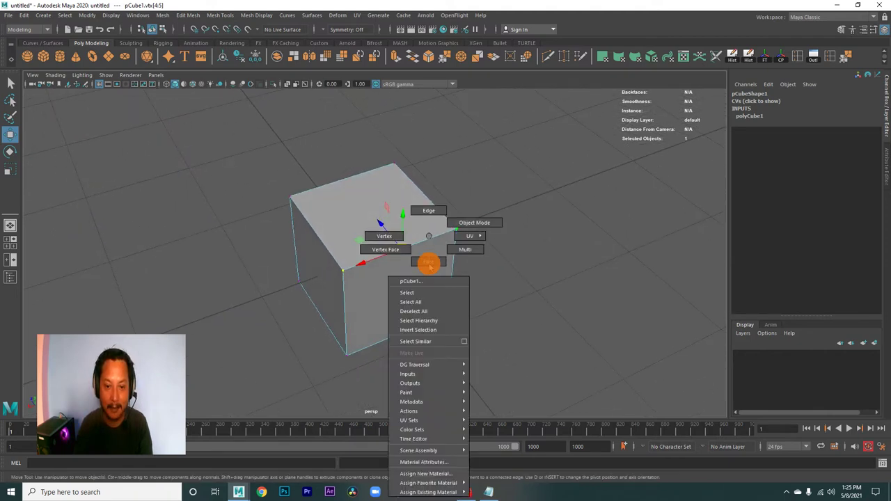
click(429, 228)
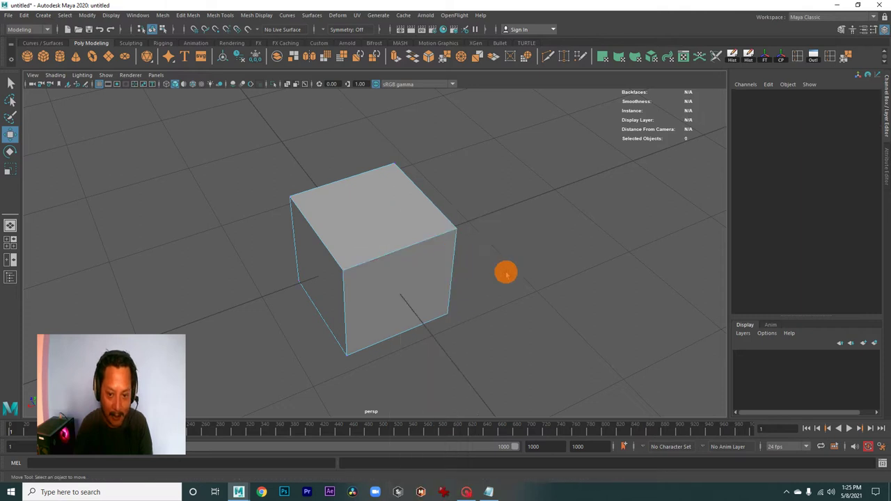
- Select the cube's front-top edge, tumble around to inspect it, then bring the notes back
right_click(401, 265)
click(401, 211)
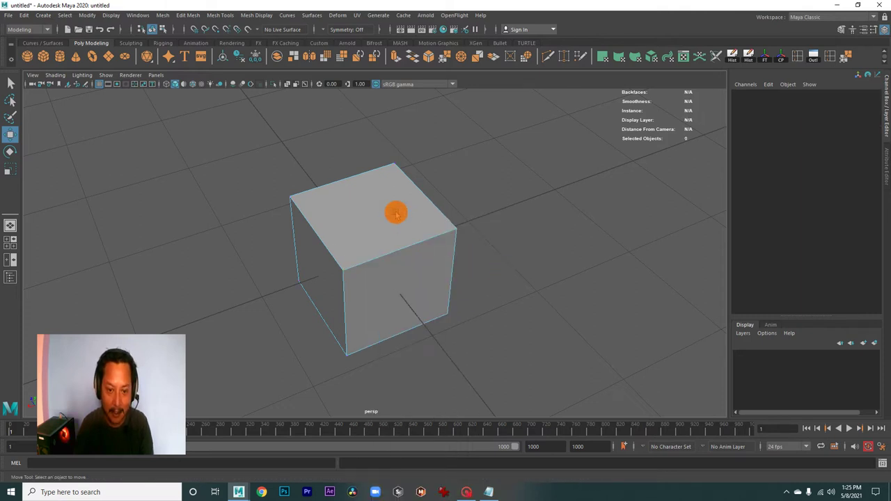
click(401, 247)
mouse_move(453, 284)
alt+mouse_down()
mouse_move(237, 273)
mouse_move(417, 267)
alt+mouse_up()
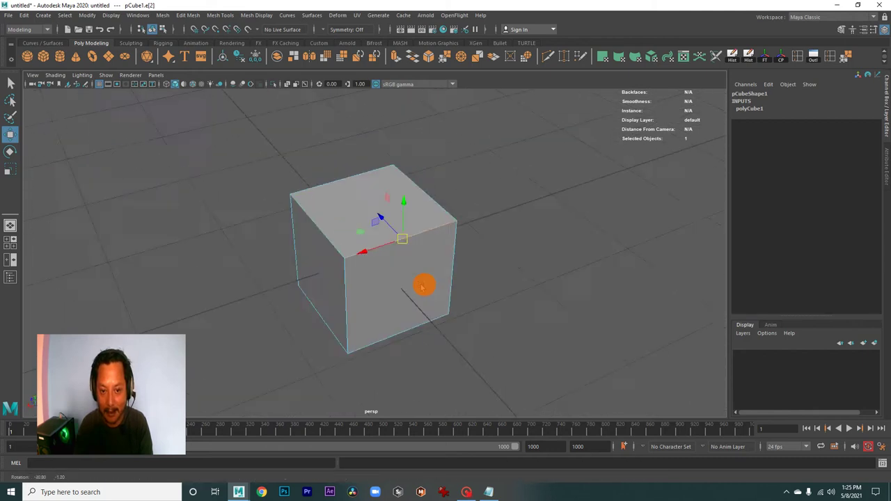
mouse_move(417, 267)
alt+right_down()
mouse_move(539, 293)
mouse_move(508, 288)
alt+right_up()
alt+drag(441, 278, 353, 243)
mouse_move(234, 260)
alt+mouse_down()
mouse_move(284, 295)
mouse_move(402, 285)
mouse_move(404, 272)
mouse_move(380, 260)
mouse_move(291, 256)
mouse_move(350, 276)
mouse_move(432, 279)
mouse_move(453, 348)
alt+mouse_up()
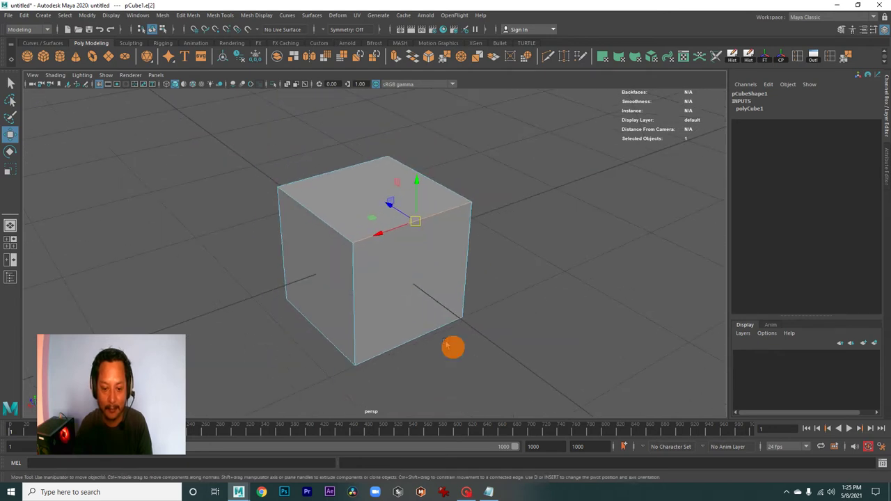
click(488, 492)
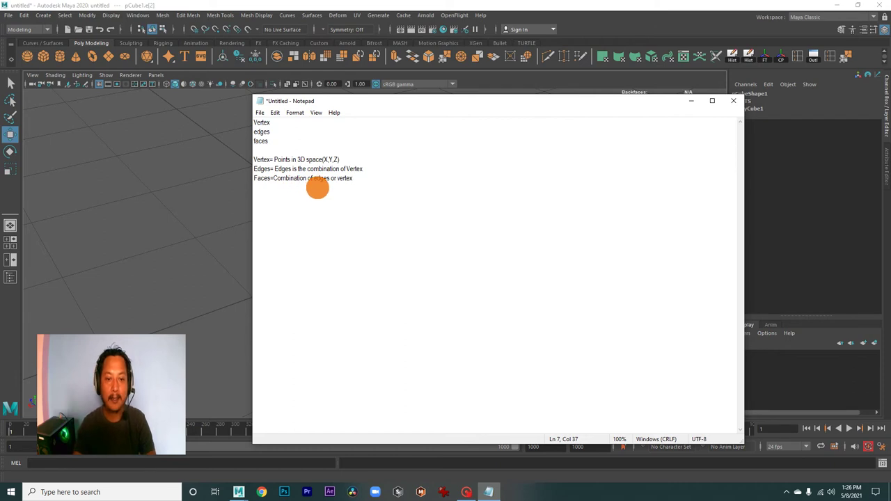
- Hide the notes and select all four top corner vertices of the cube
click(689, 101)
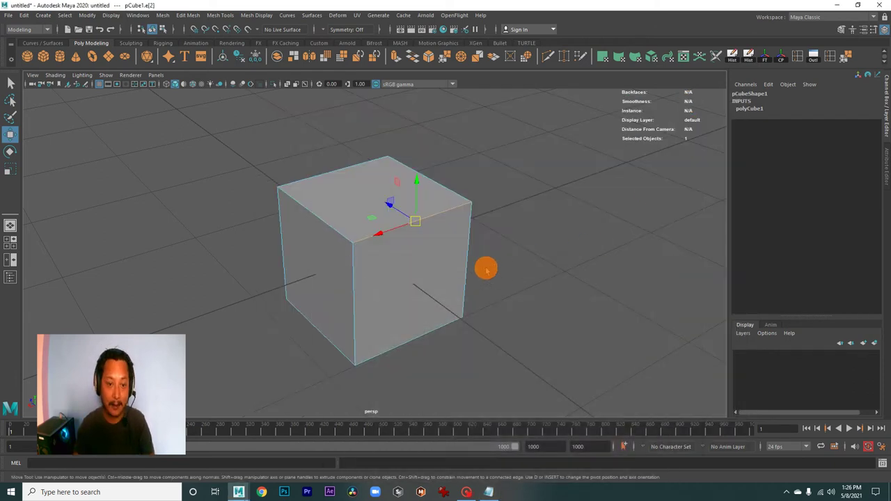
right_drag(445, 229, 402, 223)
click(478, 213)
shift+click(397, 149)
shift+click(281, 184)
shift+click(345, 253)
alt+drag(413, 264, 431, 250)
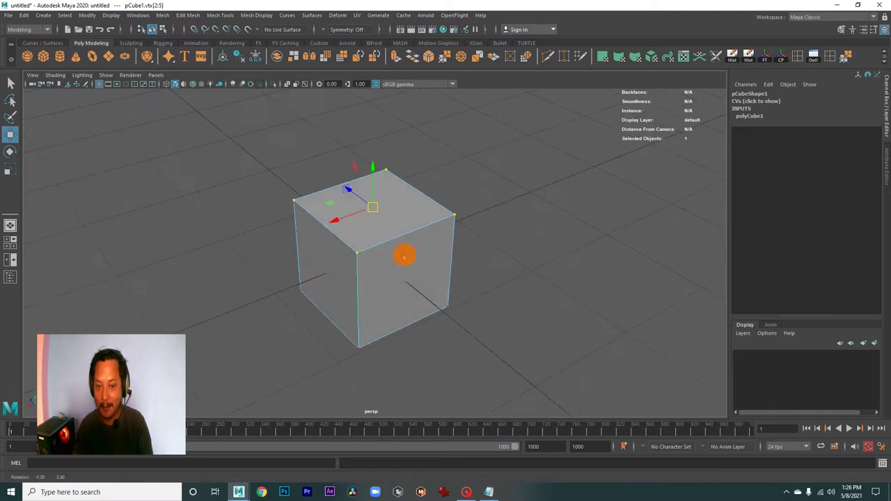
- Switch to face mode and select the cube's top face
mouse_move(431, 236)
right_down()
mouse_move(429, 217)
mouse_move(431, 261)
right_up()
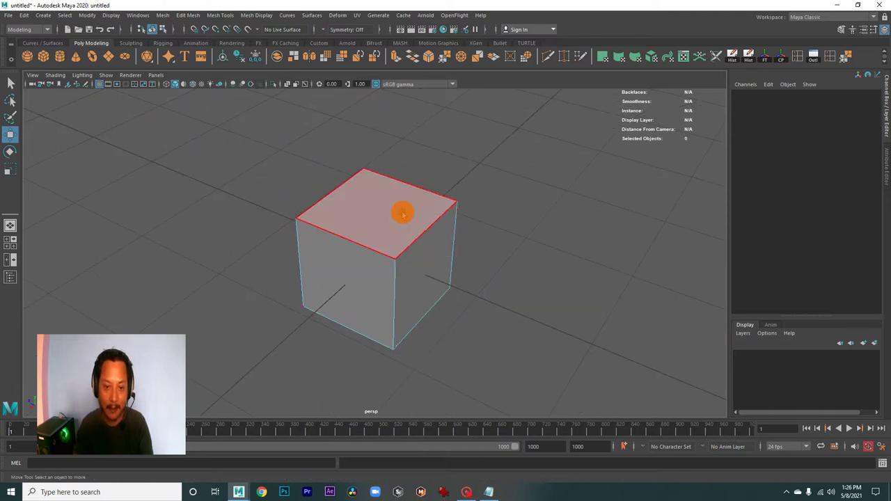
click(403, 215)
alt+drag(539, 285, 433, 274)
alt+right_drag(433, 274, 529, 306)
alt+drag(494, 303, 473, 277)
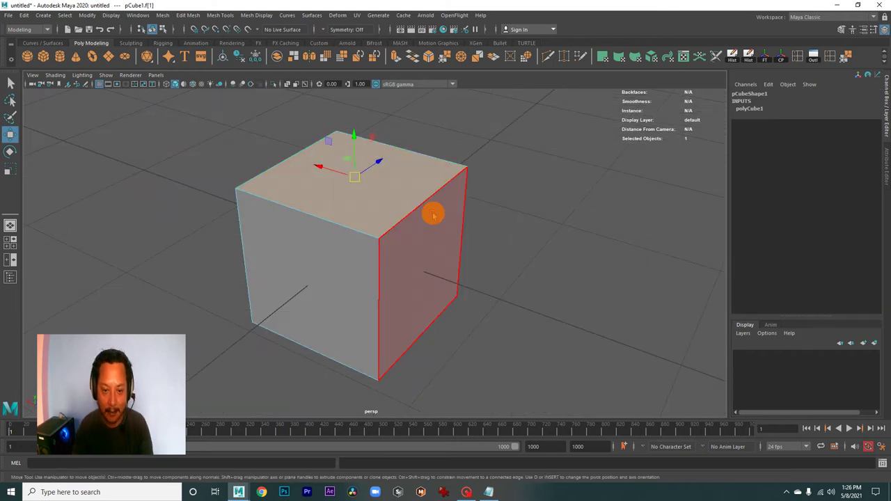
- Select two top edges in edge mode, then reselect the top face in face mode
right_drag(432, 216, 427, 192)
click(427, 193)
alt+drag(541, 221, 510, 211)
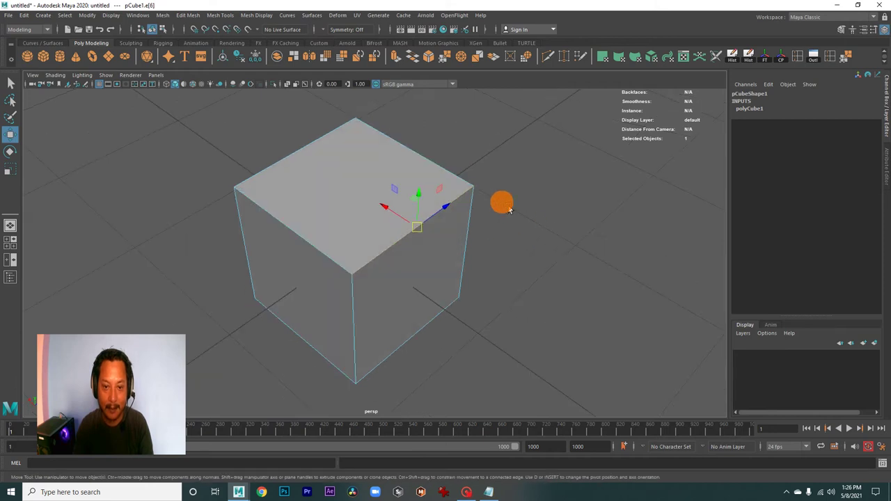
click(445, 165)
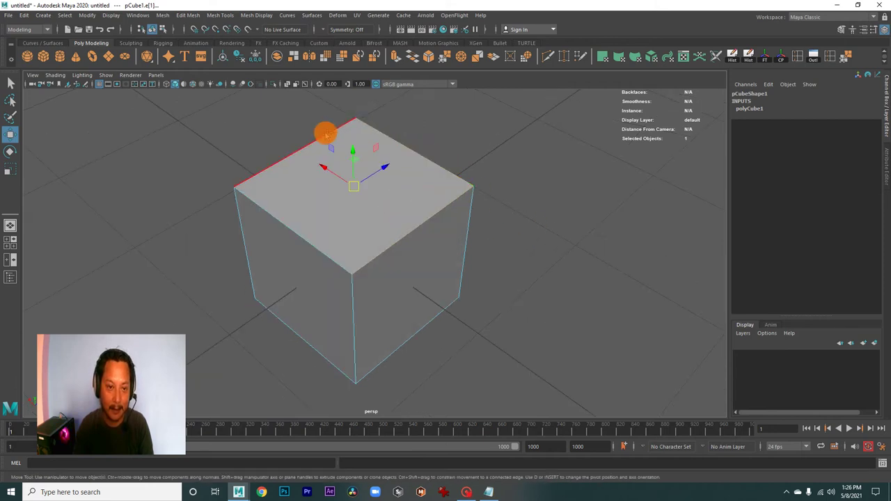
shift+click(327, 225)
right_drag(382, 203, 374, 230)
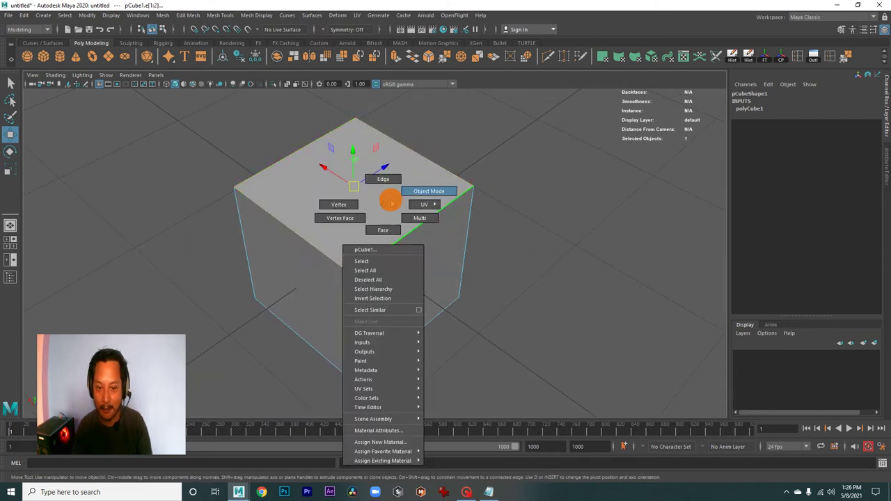
click(390, 203)
- Zoom and orbit around the cube, then bring up the marking menu to return to Object Mode
alt+right_drag(638, 270, 469, 224)
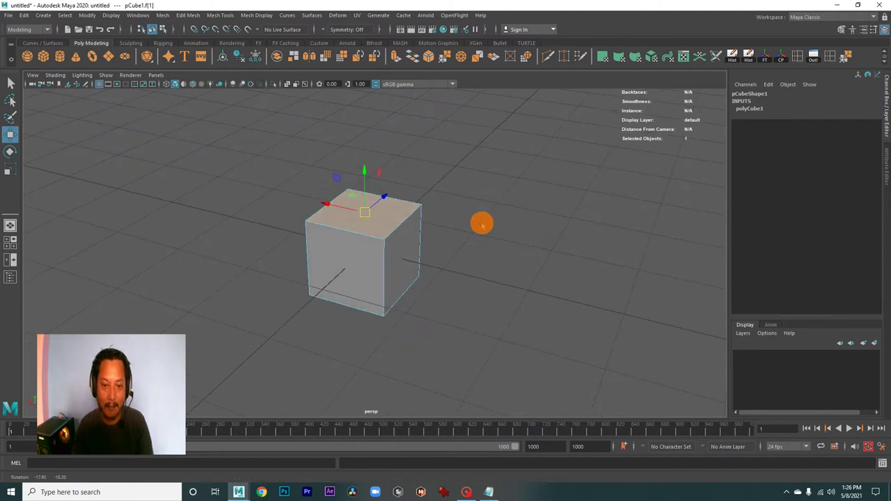
alt+drag(469, 225, 475, 259)
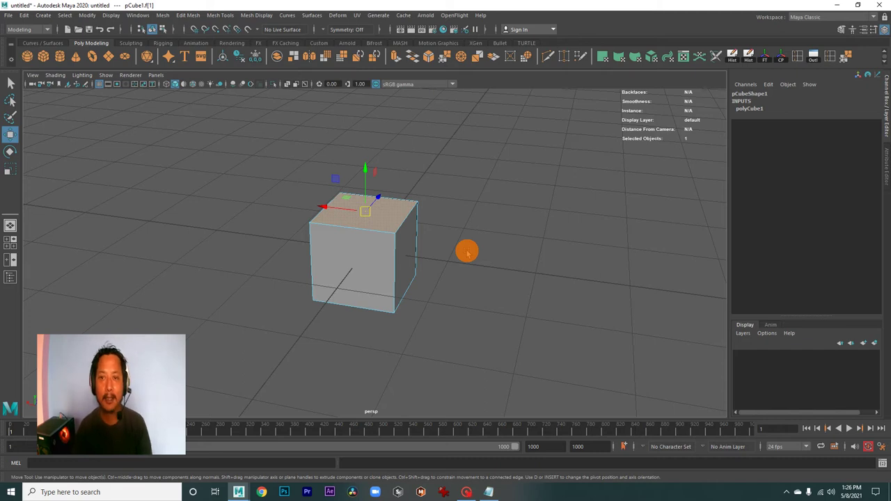
mouse_move(360, 274)
alt+right_down()
mouse_move(530, 316)
mouse_move(269, 290)
alt+right_up()
mouse_move(405, 305)
alt+mouse_down()
mouse_move(371, 295)
mouse_move(382, 298)
alt+mouse_up()
mouse_move(383, 292)
alt+right_down()
mouse_move(469, 304)
mouse_move(396, 292)
mouse_move(411, 295)
alt+right_up()
mouse_move(424, 235)
right_down()
mouse_move(447, 202)
mouse_move(463, 221)
right_up()
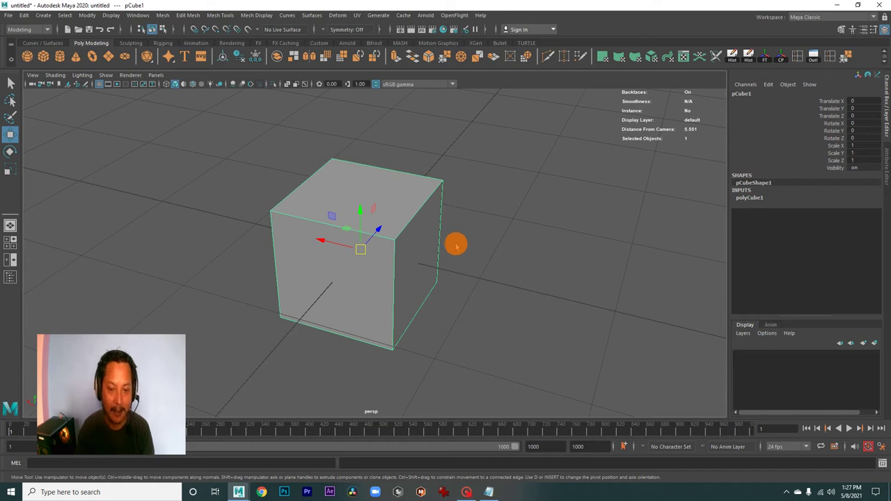
right_click(421, 227)
click(391, 222)
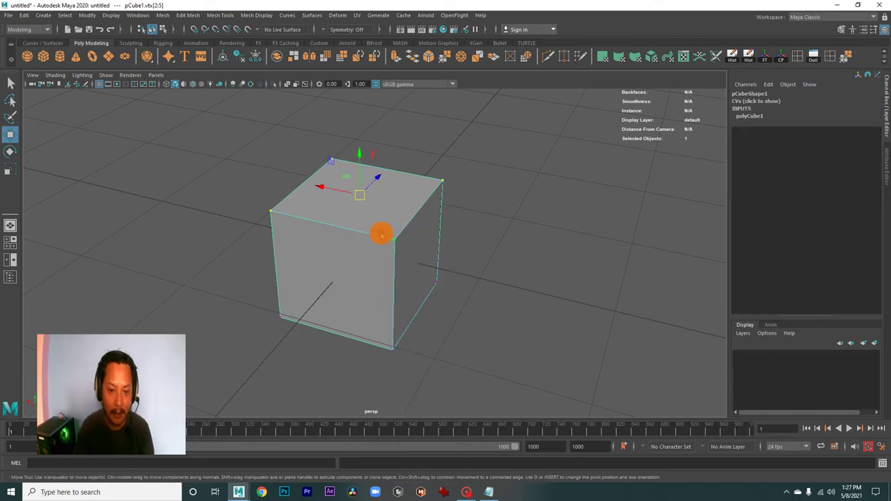
click(436, 181)
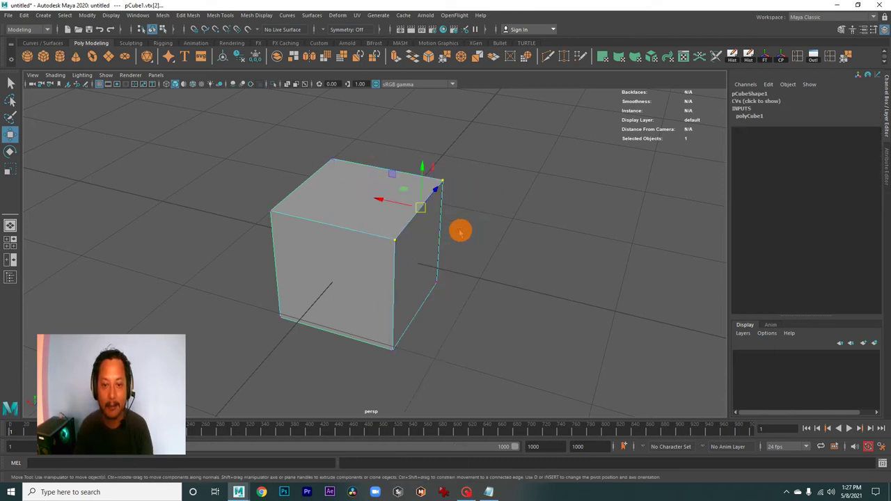
alt+drag(461, 229, 446, 226)
right_click(422, 215)
click(418, 192)
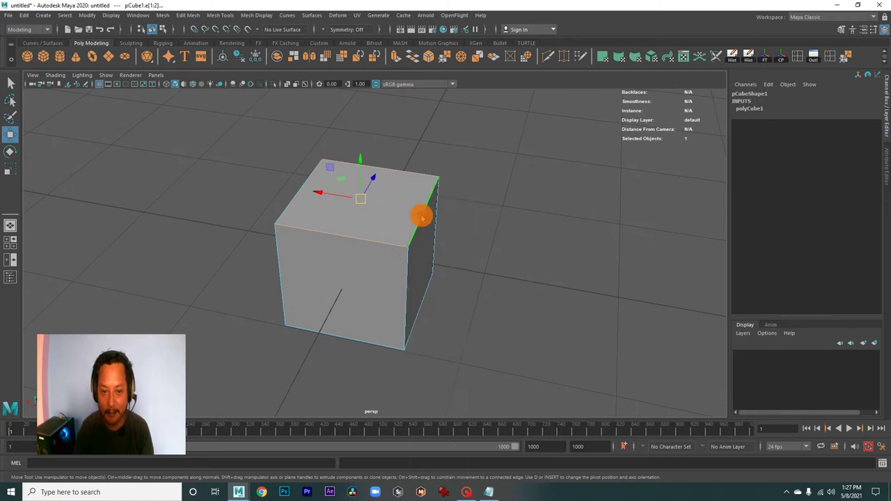
click(396, 169)
double_click(396, 170)
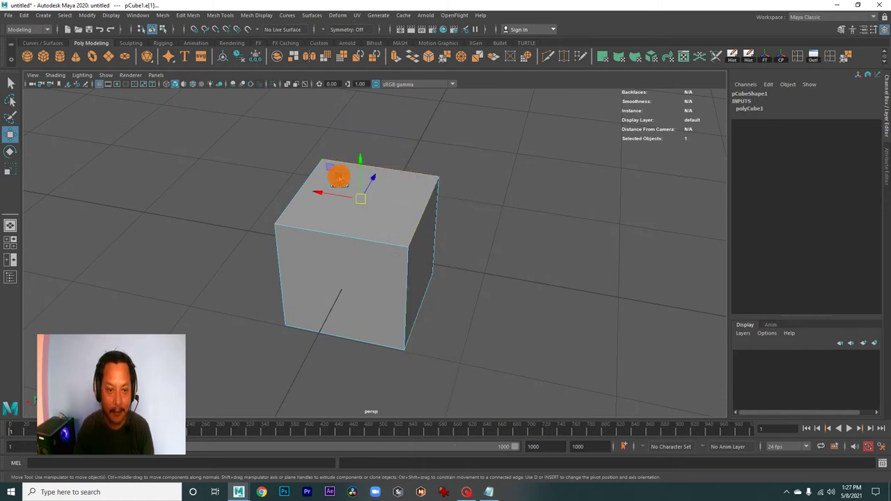
mouse_move(465, 245)
alt+mouse_down()
mouse_move(312, 232)
mouse_move(461, 271)
mouse_move(332, 234)
mouse_move(408, 238)
mouse_move(369, 238)
alt+mouse_up()
mouse_move(368, 238)
alt+right_down()
mouse_move(490, 265)
mouse_move(360, 226)
alt+right_up()
mouse_move(308, 251)
alt+right_down()
mouse_move(470, 269)
mouse_move(389, 284)
alt+right_up()
mouse_move(389, 284)
alt+mouse_down()
mouse_move(394, 250)
mouse_move(401, 253)
alt+mouse_up()
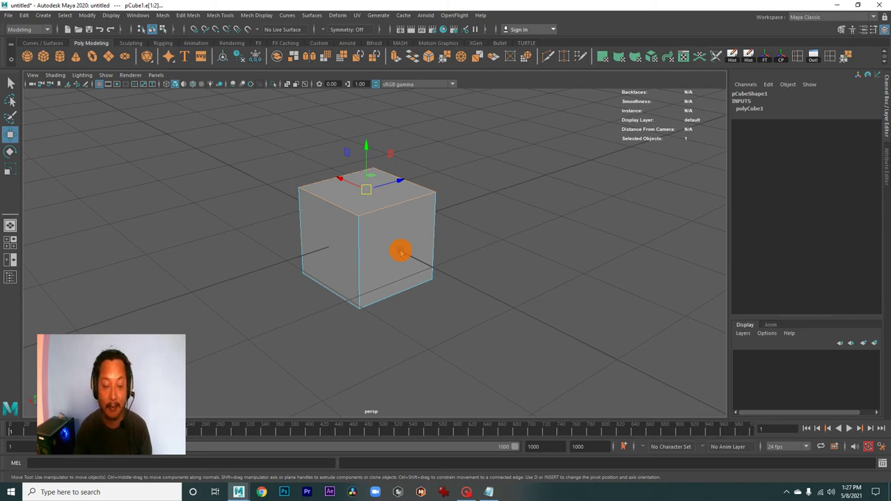
right_drag(424, 235, 461, 219)
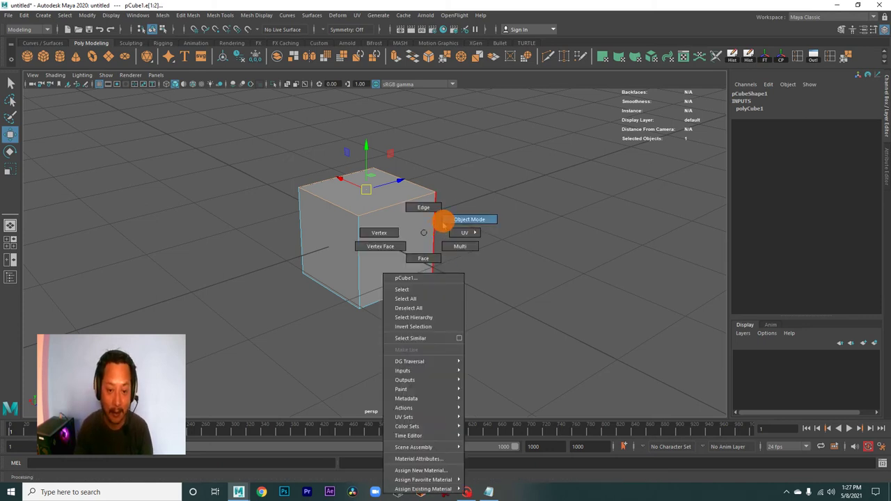
alt+drag(401, 259, 373, 267)
mouse_move(328, 229)
mouse_down()
mouse_move(130, 200)
mouse_move(397, 298)
mouse_move(369, 272)
mouse_move(481, 282)
mouse_move(294, 245)
mouse_up()
key(r)
mouse_move(256, 284)
mouse_down()
mouse_move(201, 251)
mouse_move(271, 269)
mouse_move(222, 274)
mouse_move(286, 279)
mouse_move(294, 313)
mouse_move(282, 282)
mouse_up()
key(e)
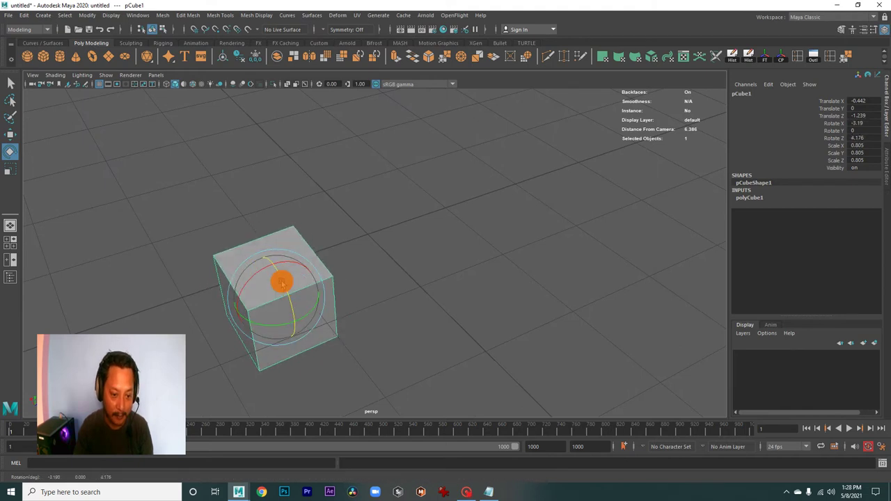
key(ctrl+z)
key(ctrl+z)
key(ctrl+z)
key(ctrl+z)
key(ctrl+z)
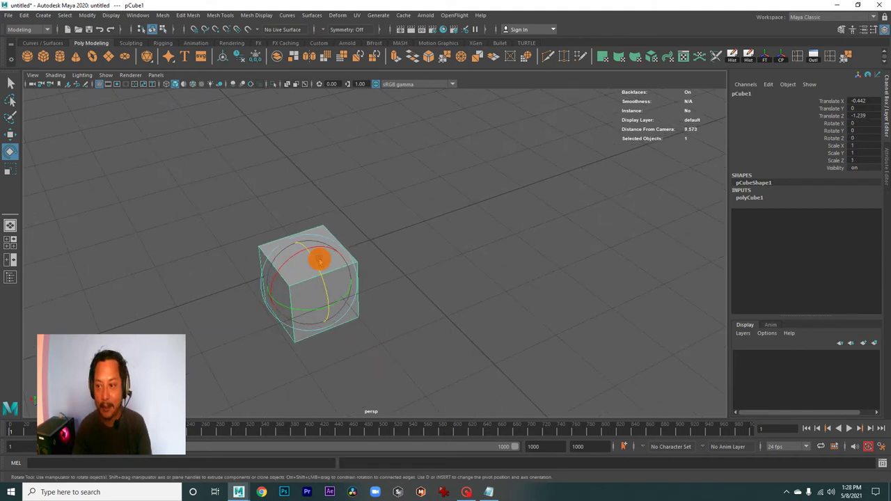
key(ctrl+z)
key(ctrl+z)
alt+drag(404, 300, 344, 284)
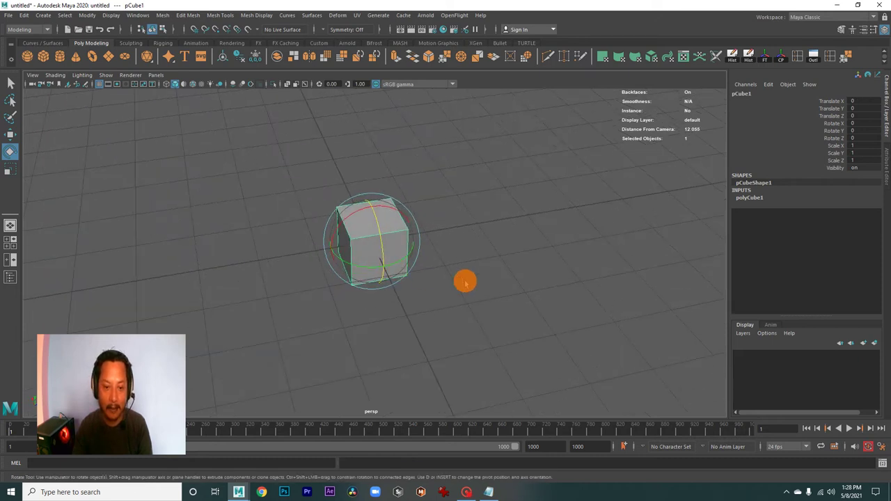
click(464, 280)
key(w)
right_click(404, 244)
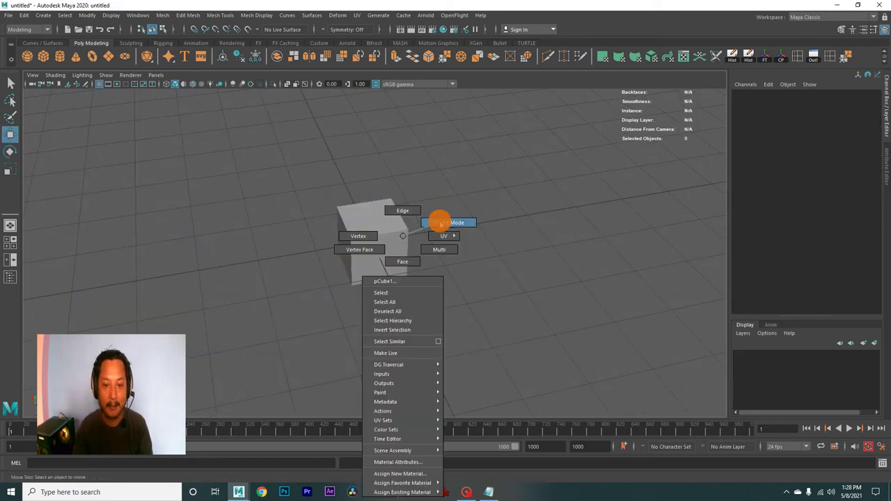
alt+right_drag(394, 285, 519, 285)
click(427, 295)
alt+drag(427, 295, 422, 285)
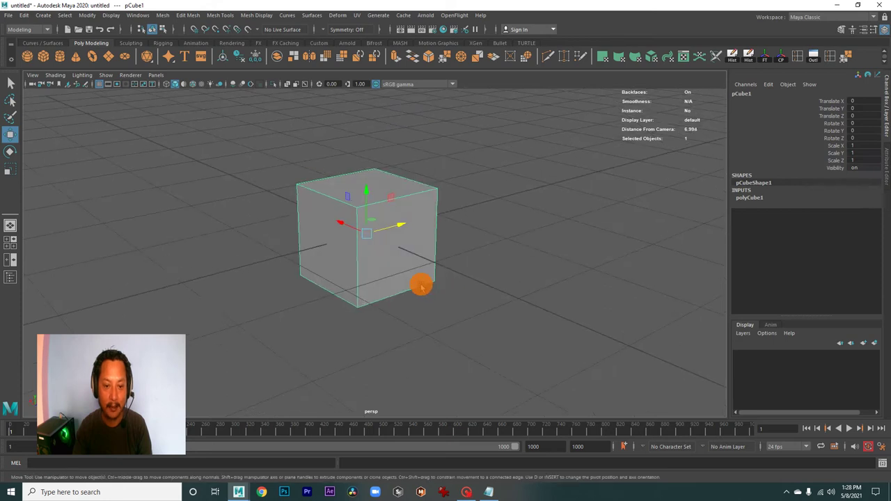
right_click(408, 248)
click(363, 236)
click(332, 199)
alt+drag(360, 218, 352, 238)
middle_drag(379, 228, 366, 275)
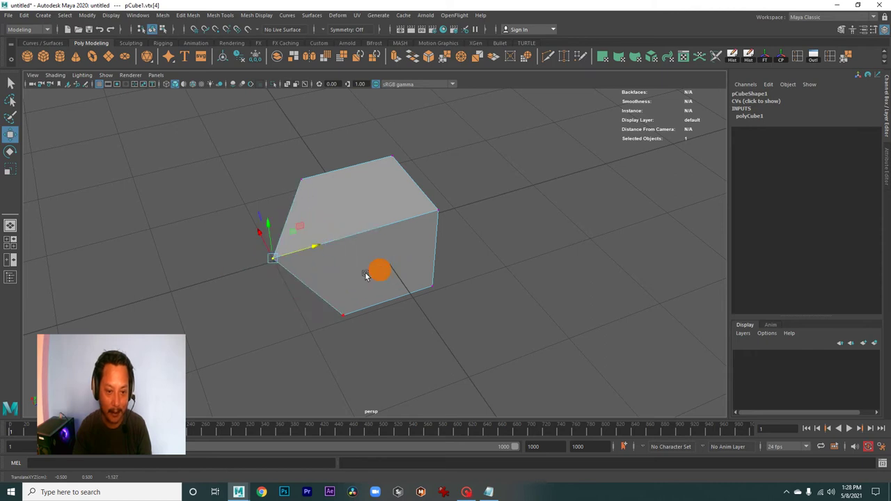
click(438, 209)
mouse_move(473, 202)
middle_down()
mouse_move(532, 204)
mouse_move(517, 213)
middle_up()
alt+drag(517, 213, 477, 193)
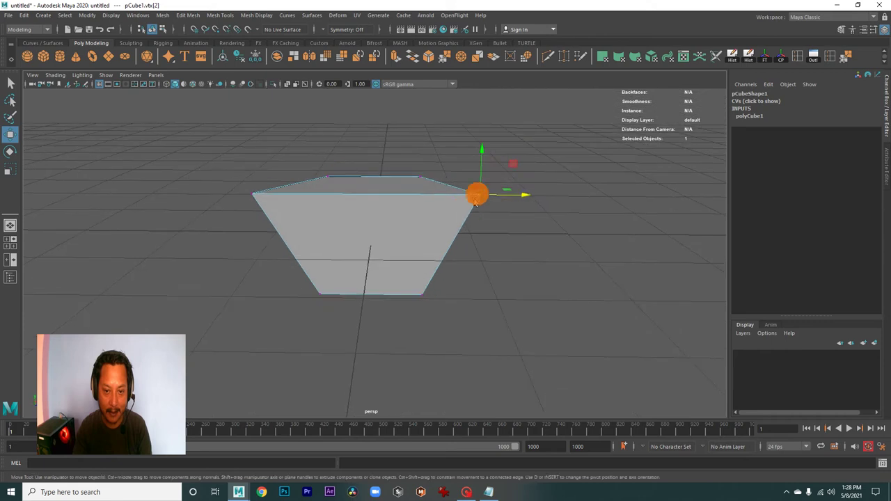
mouse_move(480, 154)
mouse_down()
mouse_move(468, 155)
mouse_move(529, 230)
mouse_up()
mouse_move(529, 230)
middle_down()
mouse_move(411, 211)
mouse_move(518, 207)
mouse_move(461, 213)
mouse_move(495, 213)
middle_up()
mouse_move(495, 213)
alt+mouse_down()
mouse_move(441, 266)
mouse_move(401, 255)
mouse_move(436, 278)
alt+mouse_up()
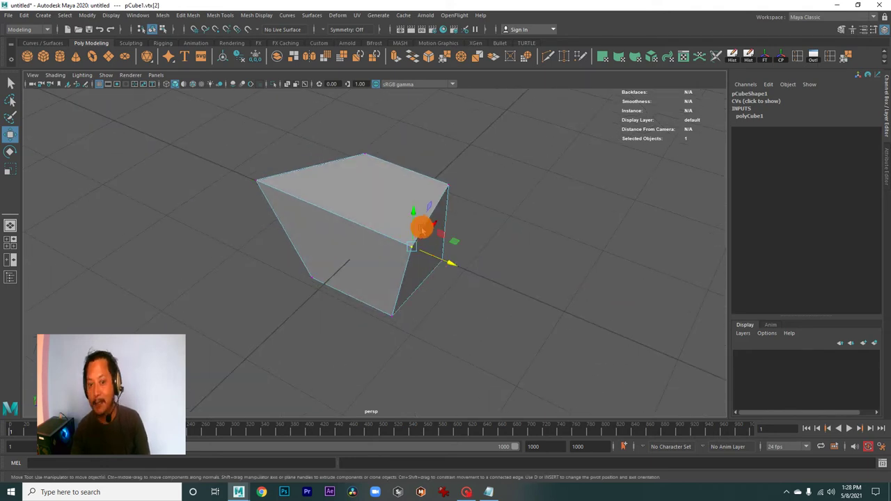
mouse_move(414, 213)
middle_down()
mouse_move(408, 149)
mouse_move(411, 207)
middle_up()
mouse_move(412, 207)
alt+mouse_down()
mouse_move(485, 247)
mouse_move(547, 259)
mouse_move(436, 255)
alt+mouse_up()
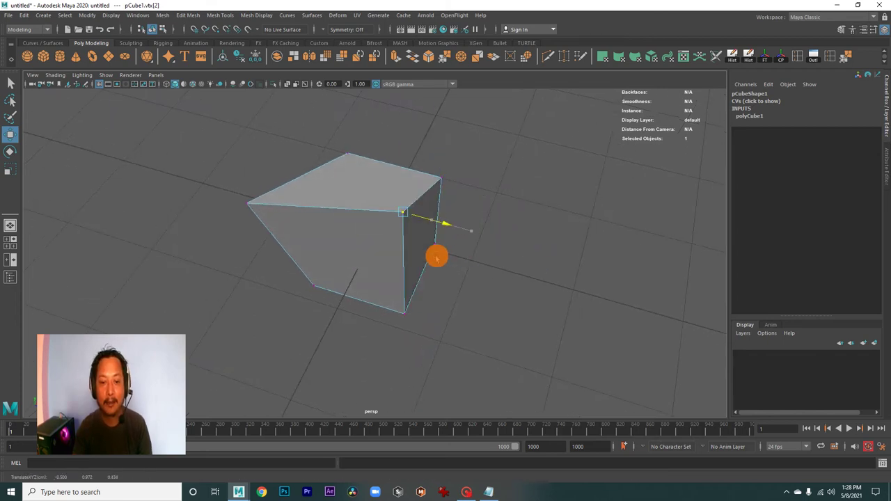
alt+drag(473, 287, 437, 285)
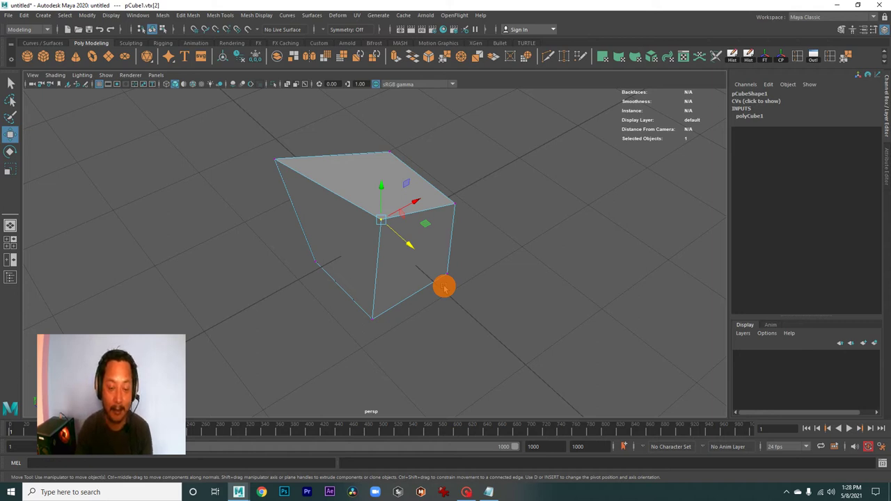
mouse_move(412, 249)
mouse_down()
mouse_move(461, 293)
mouse_move(425, 276)
mouse_move(459, 302)
mouse_move(350, 234)
mouse_move(408, 279)
mouse_up()
key(ctrl+z)
key(ctrl+z)
key(ctrl+z)
key(ctrl+z)
key(ctrl+z)
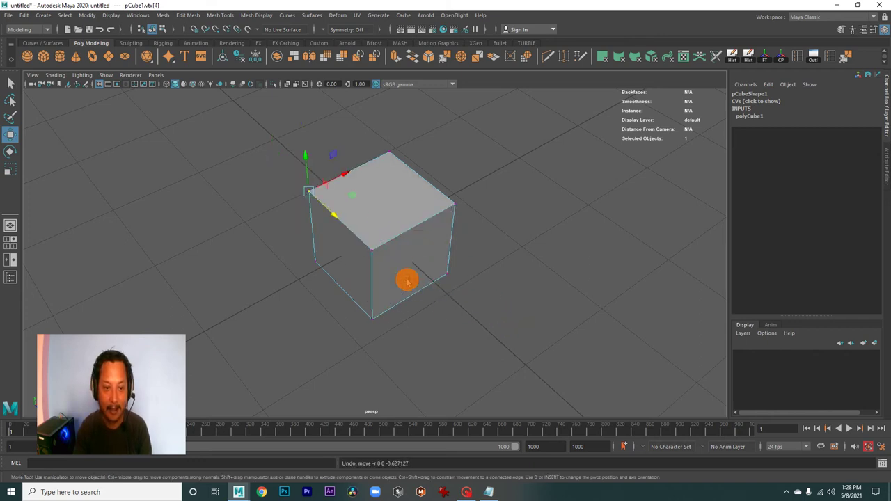
- Select a single top edge of the cube and try raising it
right_drag(408, 235, 408, 205)
click(581, 315)
click(408, 230)
mouse_move(533, 308)
alt+mouse_down()
mouse_move(503, 318)
mouse_move(508, 312)
alt+mouse_up()
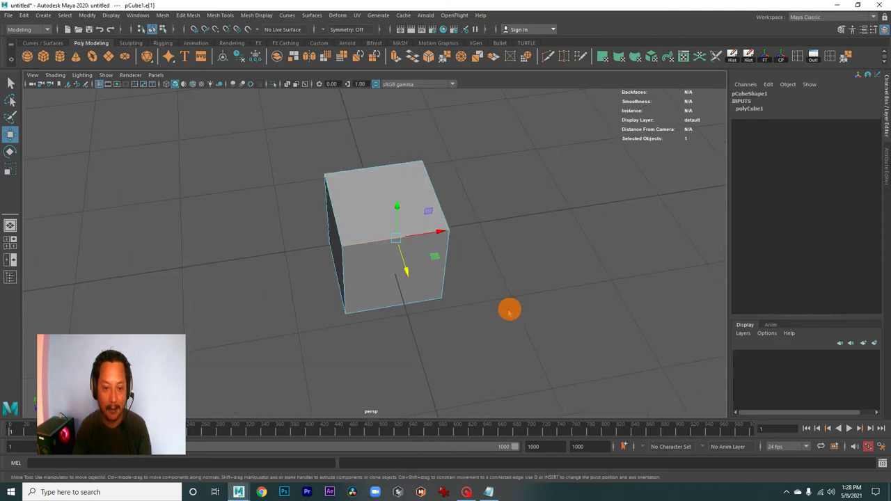
mouse_move(400, 209)
mouse_down()
mouse_move(392, 209)
mouse_move(457, 272)
mouse_move(434, 268)
mouse_move(454, 300)
mouse_up()
- Scale the selected edge outward, then shrink it back toward a cube-like shape
key(r)
mouse_move(434, 239)
mouse_down()
mouse_move(505, 205)
mouse_move(455, 230)
mouse_move(482, 236)
mouse_move(472, 255)
mouse_move(436, 224)
mouse_move(448, 218)
mouse_up()
mouse_move(440, 226)
mouse_down()
mouse_move(419, 251)
mouse_move(429, 225)
mouse_move(411, 232)
mouse_move(438, 227)
mouse_move(343, 238)
mouse_move(378, 229)
mouse_move(374, 249)
mouse_move(434, 254)
mouse_up()
alt+drag(398, 219, 413, 242)
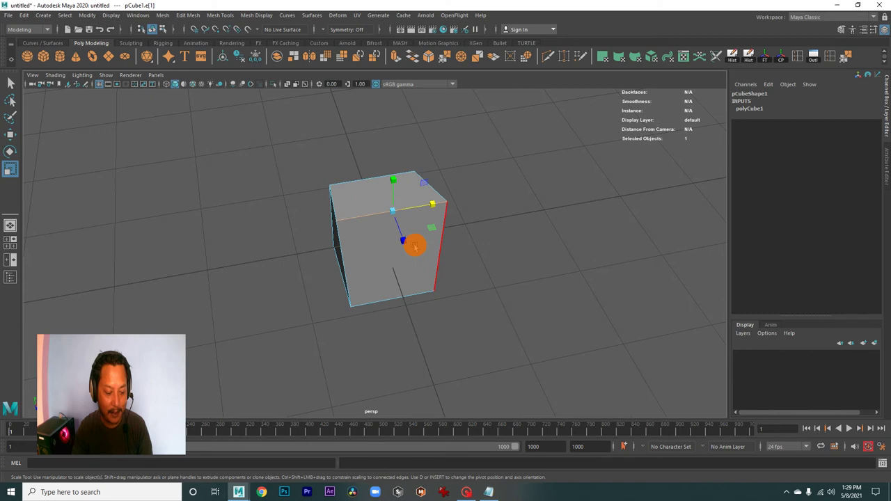
- Shift the edge slightly left and rotate it to skew the cube's top
key(w)
mouse_move(432, 203)
mouse_down()
mouse_move(361, 213)
mouse_move(369, 205)
mouse_move(462, 206)
mouse_move(423, 211)
mouse_move(378, 255)
mouse_move(404, 258)
mouse_move(370, 254)
mouse_move(390, 249)
mouse_move(374, 264)
mouse_move(403, 272)
mouse_up()
key(r)
key(e)
mouse_move(399, 201)
mouse_down()
mouse_move(372, 207)
mouse_move(423, 222)
mouse_move(397, 215)
mouse_move(408, 223)
mouse_move(378, 239)
mouse_move(408, 249)
mouse_move(348, 240)
mouse_move(381, 245)
mouse_up()
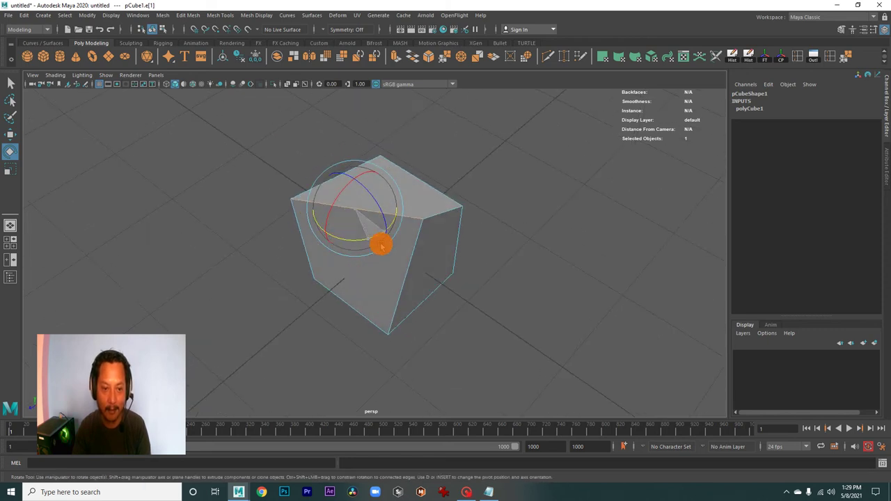
key(ctrl+z)
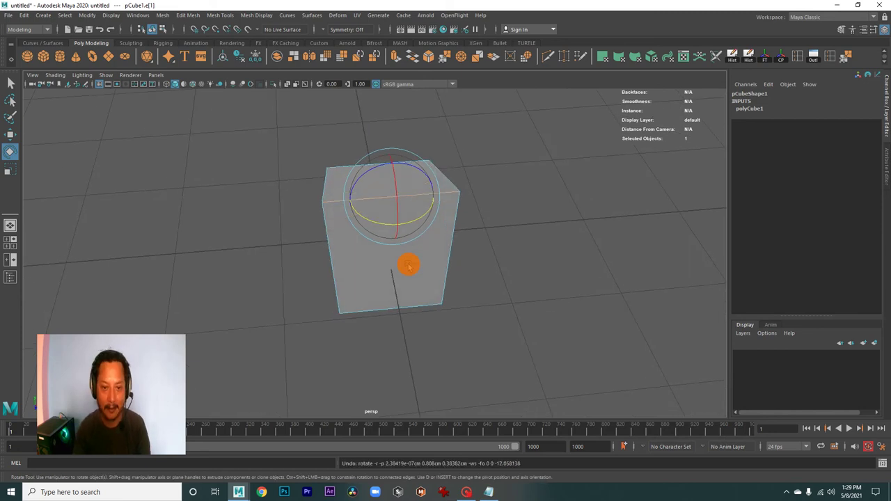
key(ctrl+z)
key(ctrl+z)
key(ctrl+z)
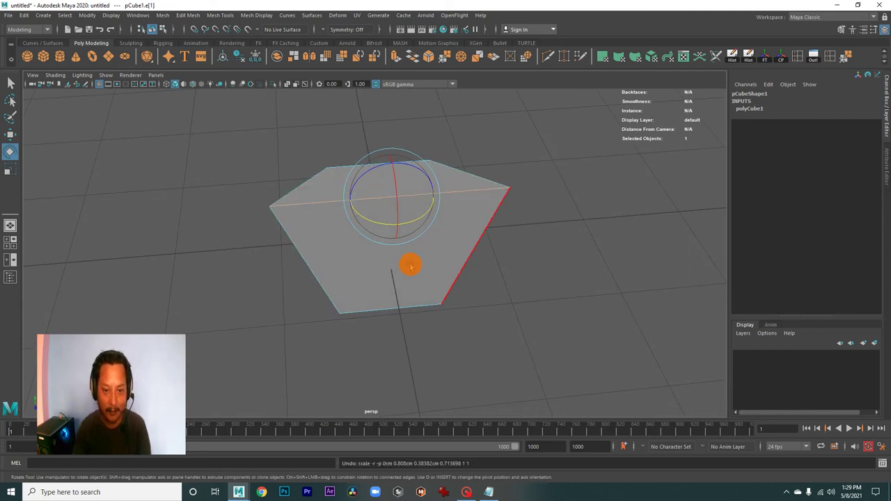
key(ctrl+z)
key(ctrl+z)
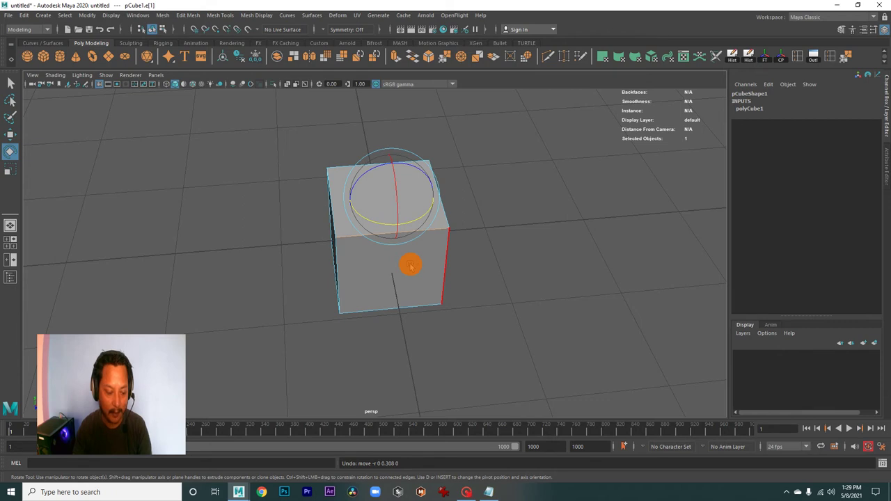
key(w)
right_drag(408, 236, 424, 229)
click(408, 262)
click(387, 202)
mouse_move(389, 218)
alt+mouse_down()
mouse_move(407, 272)
mouse_move(393, 251)
alt+mouse_up()
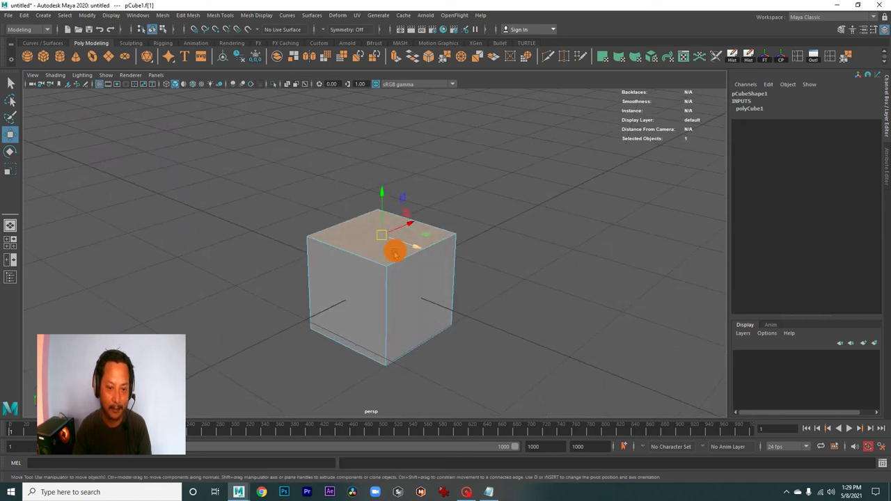
mouse_move(382, 209)
mouse_down()
mouse_move(376, 193)
mouse_move(386, 207)
mouse_move(325, 216)
mouse_move(452, 265)
mouse_up()
key(r)
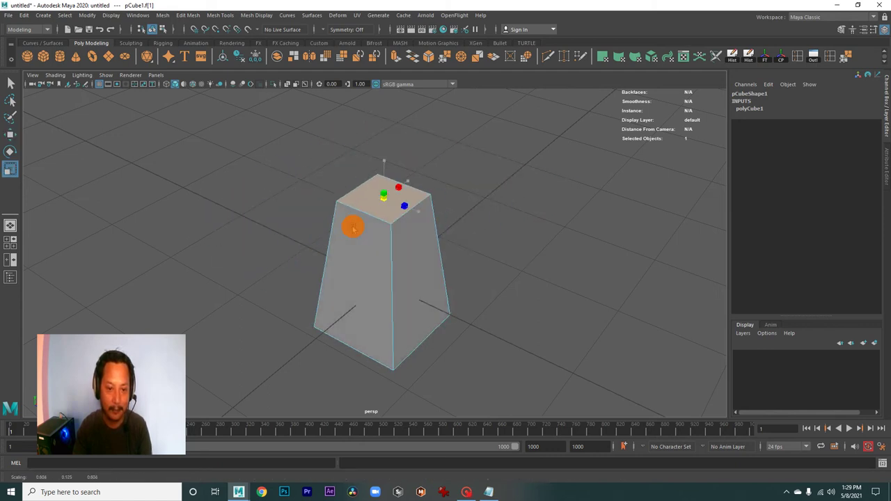
key(e)
mouse_move(394, 215)
mouse_down()
mouse_move(416, 222)
mouse_move(362, 212)
mouse_move(404, 175)
mouse_move(411, 197)
mouse_move(404, 195)
mouse_up()
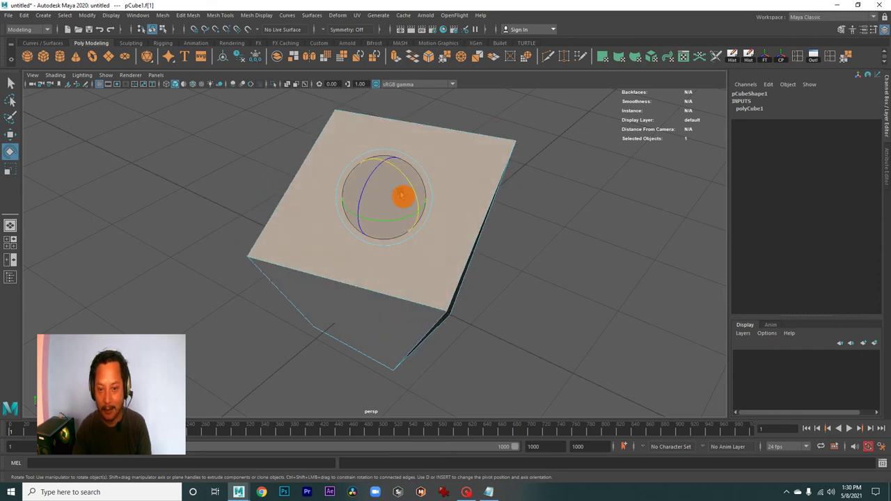
mouse_move(410, 241)
mouse_down()
mouse_move(372, 229)
mouse_move(418, 259)
mouse_up()
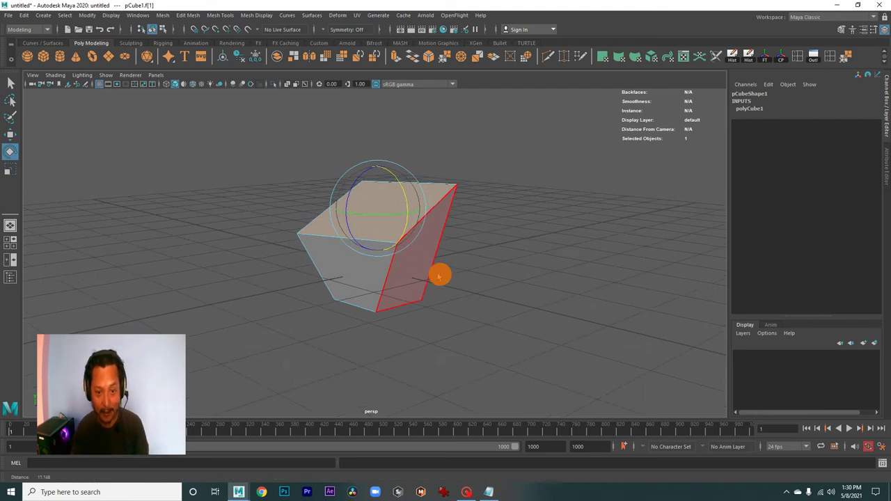
right_drag(432, 215, 526, 215)
click(527, 215)
click(422, 237)
key(ctrl+z)
key(ctrl+z)
key(ctrl+z)
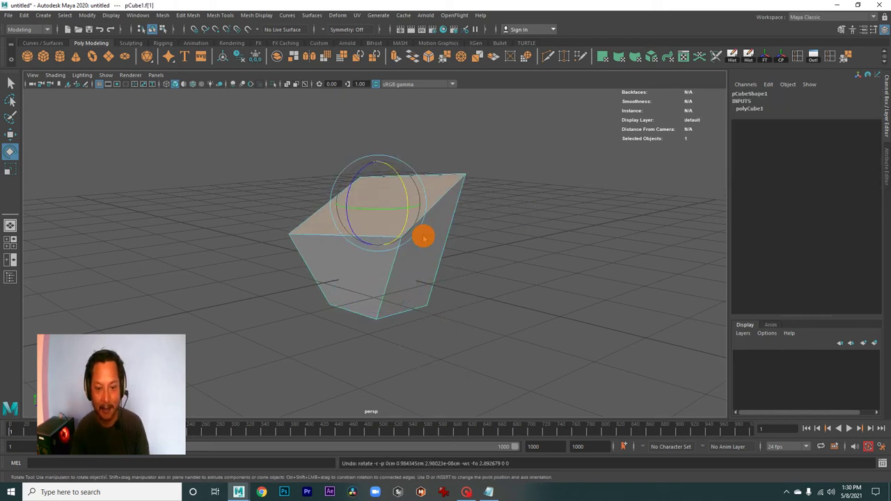
key(ctrl+z)
key(ctrl+z)
key(ctrl+z)
key(ctrl+z)
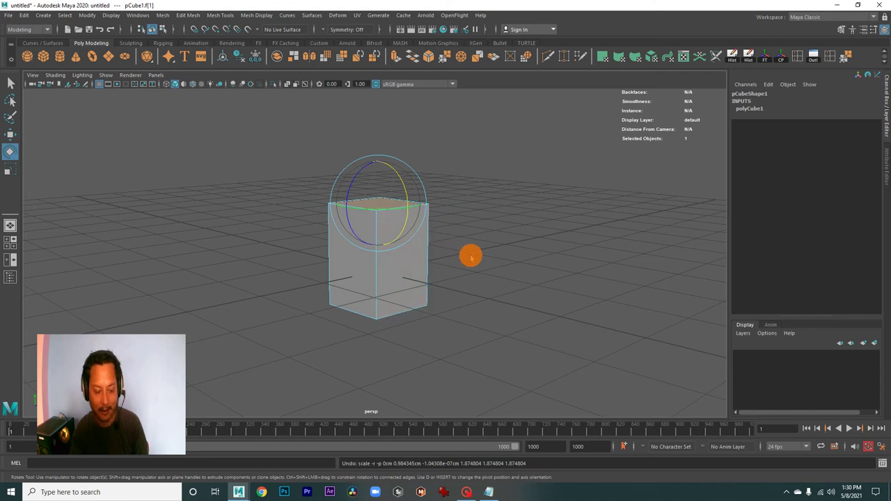
key(ctrl+z)
right_drag(409, 278, 449, 224)
click(475, 236)
click(411, 264)
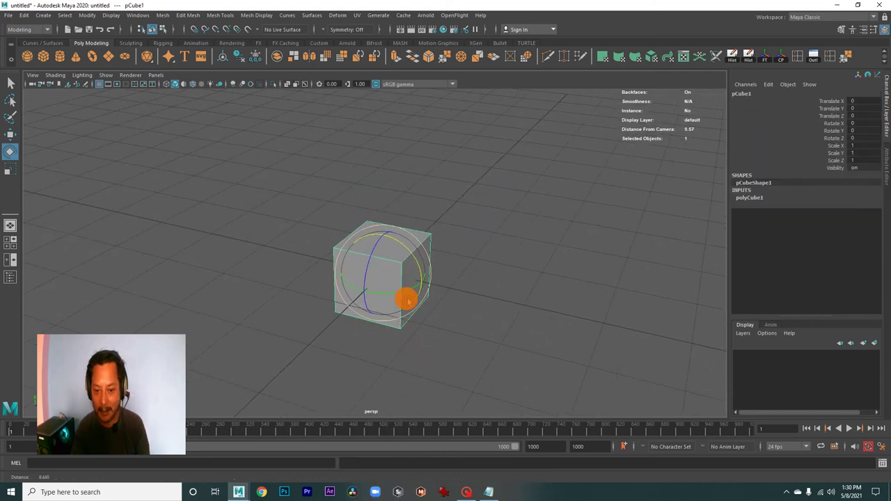
alt+right_drag(404, 298, 503, 318)
alt+drag(504, 318, 454, 273)
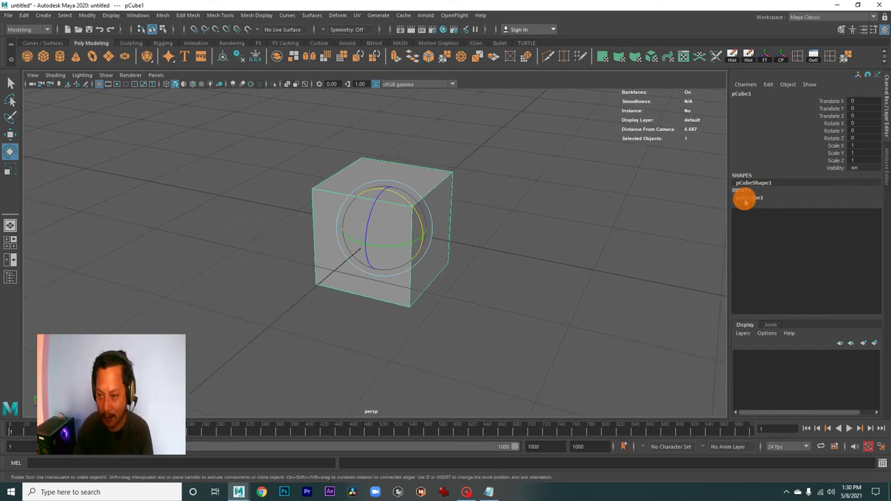
click(745, 199)
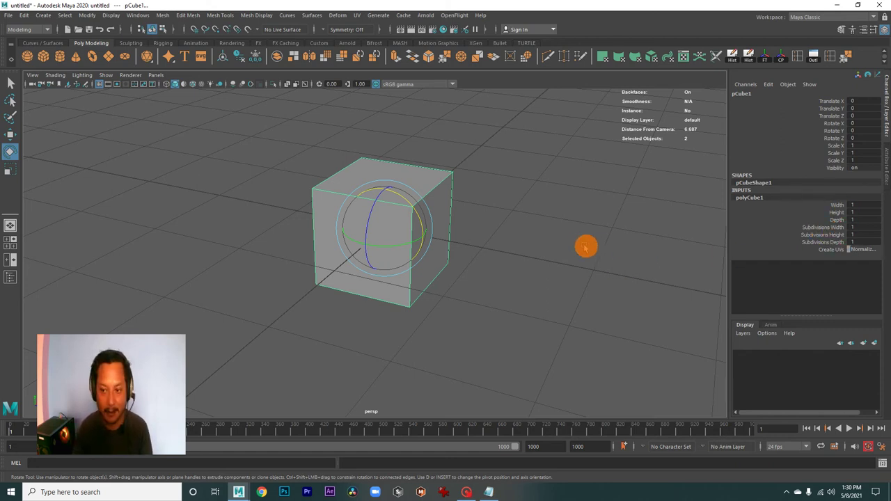
mouse_move(469, 239)
alt+mouse_down()
mouse_move(535, 258)
mouse_move(472, 262)
alt+mouse_up()
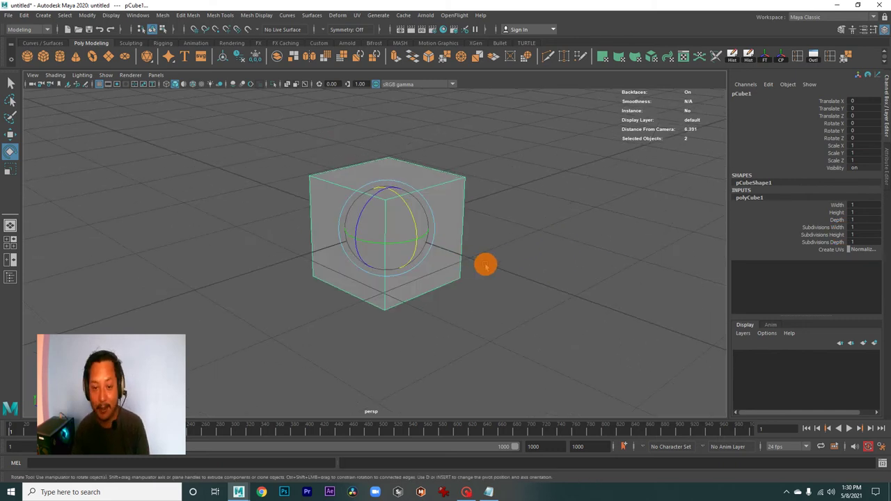
click(504, 272)
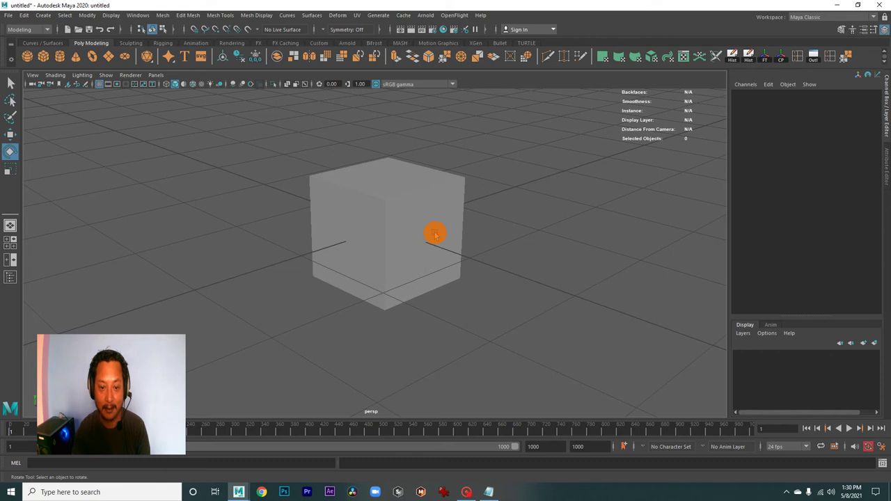
click(434, 235)
right_drag(436, 241, 432, 206)
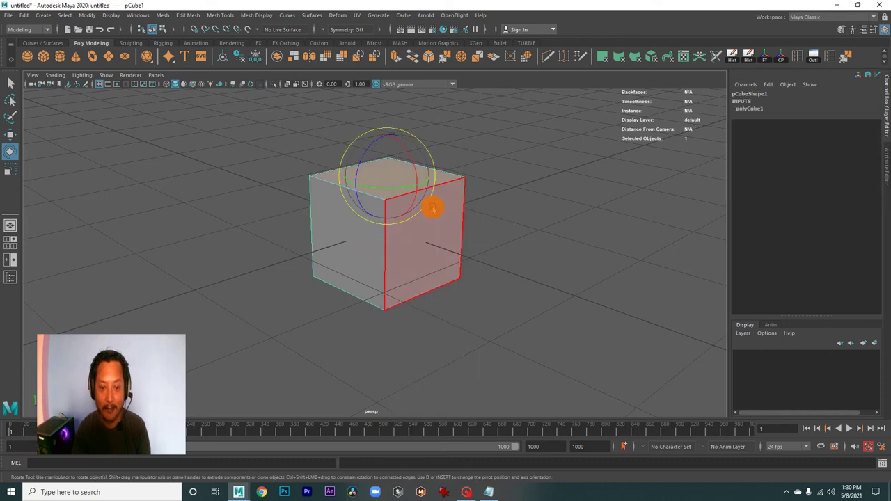
click(433, 207)
mouse_move(526, 253)
alt+mouse_down()
mouse_move(440, 236)
mouse_move(429, 276)
mouse_move(435, 257)
alt+mouse_up()
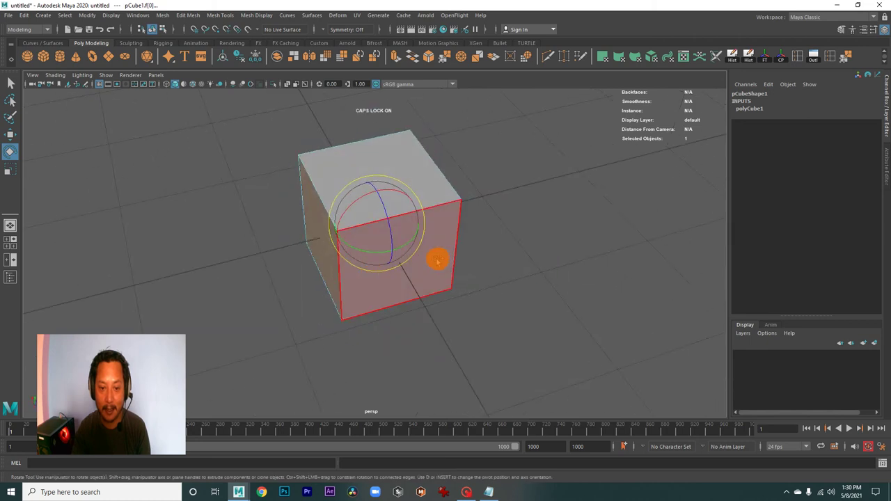
click(412, 155)
alt+drag(412, 156, 466, 227)
shift+click(389, 267)
shift+click(401, 309)
mouse_move(402, 308)
alt+mouse_down()
mouse_move(477, 280)
mouse_move(480, 350)
alt+mouse_up()
key(w)
alt+drag(416, 278, 318, 279)
mouse_move(318, 278)
alt+right_down()
mouse_move(632, 318)
mouse_move(464, 294)
alt+right_up()
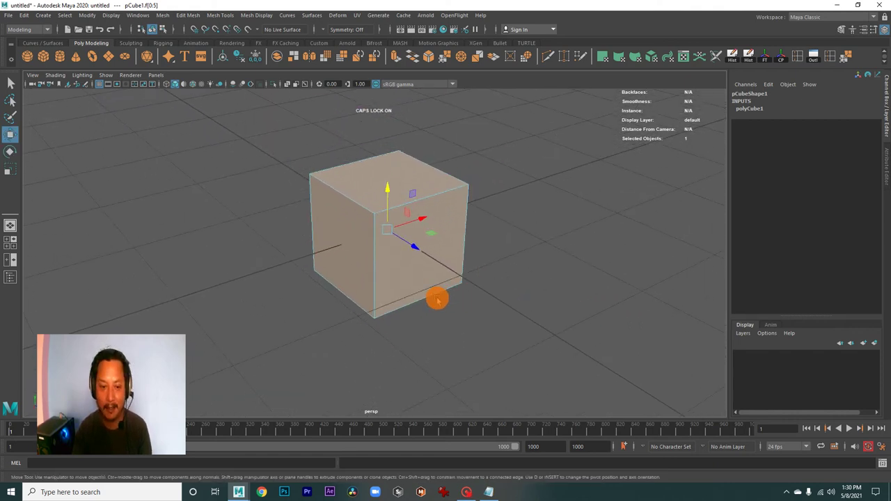
right_click(451, 216)
click(449, 191)
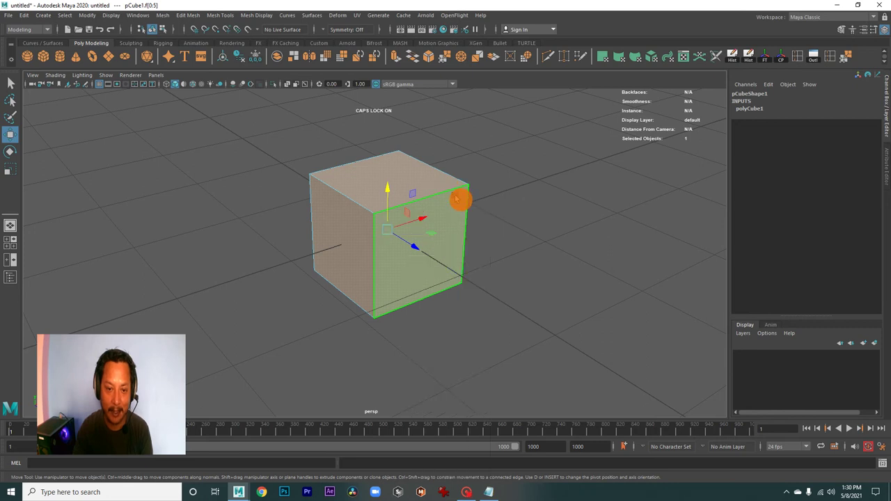
click(374, 260)
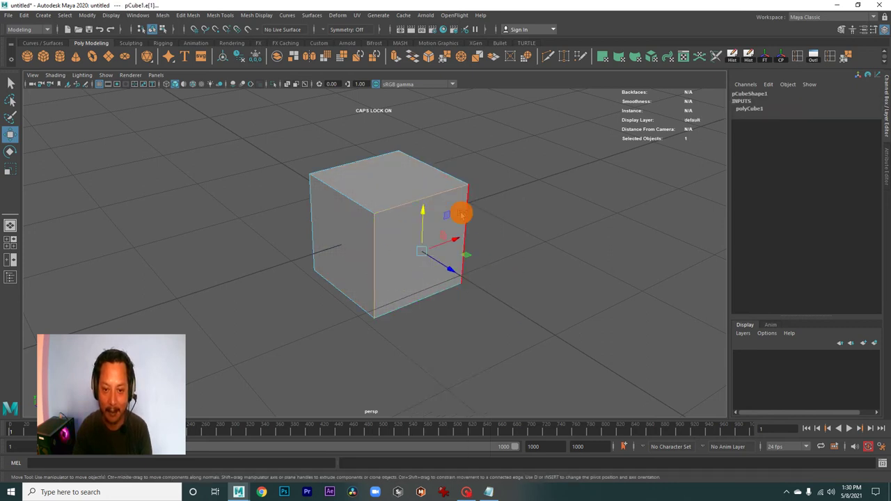
alt+drag(428, 299, 437, 273)
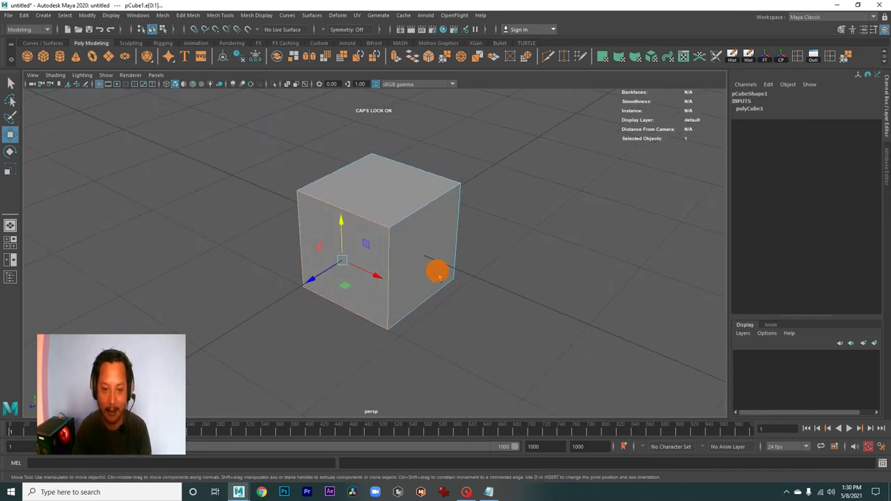
mouse_move(456, 237)
alt+mouse_down()
mouse_move(453, 264)
mouse_move(365, 240)
alt+mouse_up()
mouse_move(401, 301)
alt+mouse_down()
mouse_move(433, 324)
mouse_move(415, 273)
mouse_move(450, 303)
mouse_move(352, 262)
mouse_move(249, 298)
mouse_move(381, 261)
mouse_move(521, 334)
mouse_move(558, 314)
mouse_move(529, 304)
mouse_move(469, 311)
alt+mouse_up()
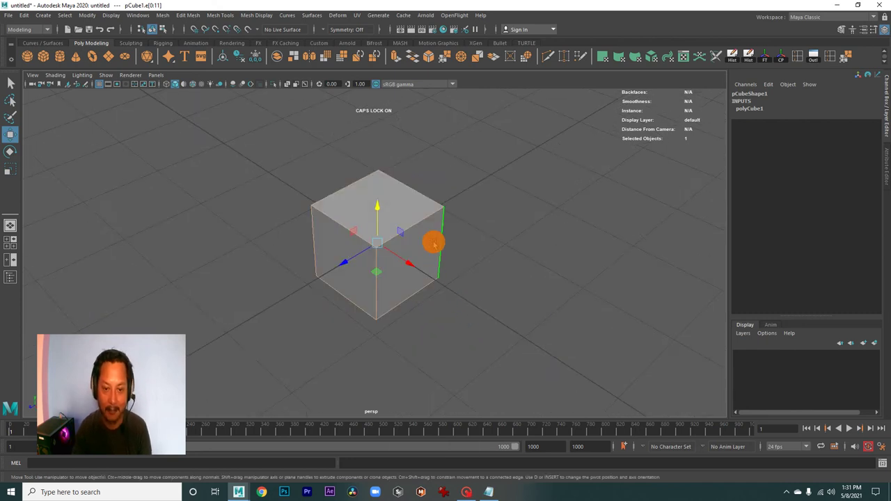
right_drag(433, 243, 384, 234)
click(369, 238)
shift+click(449, 209)
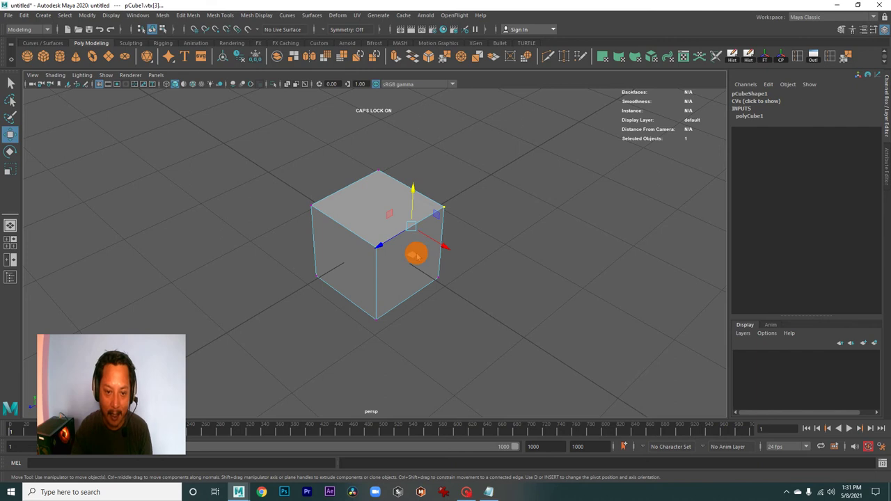
right_drag(415, 254, 457, 222)
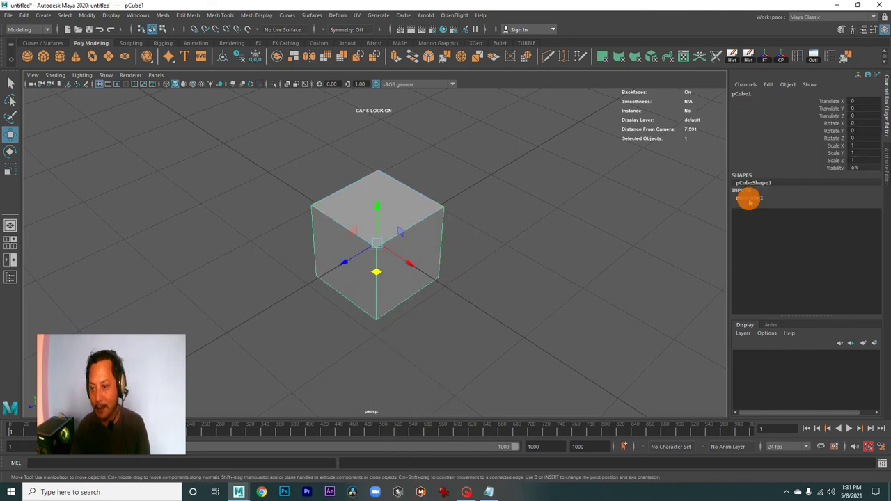
- Expand polyCube1 in the Channel Box and set Subdivisions Width, Height and Depth to 3
click(749, 199)
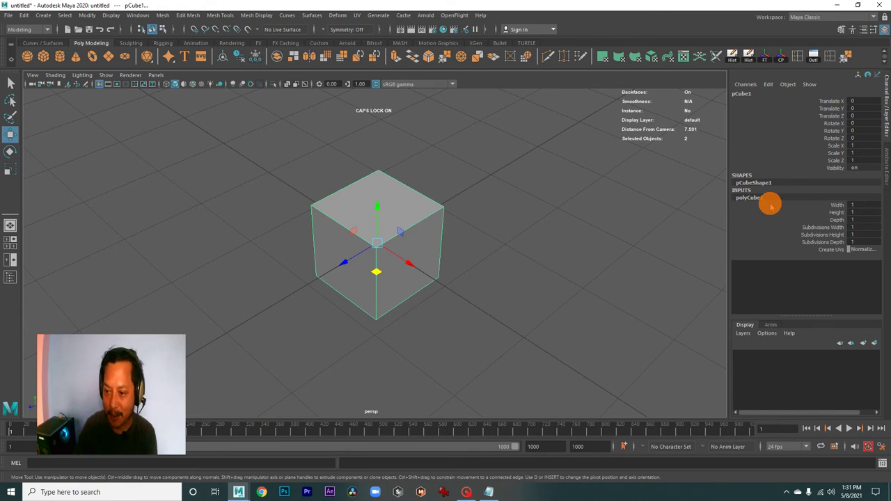
mouse_move(473, 269)
alt+mouse_down()
mouse_move(453, 272)
mouse_move(490, 280)
mouse_move(481, 296)
alt+mouse_up()
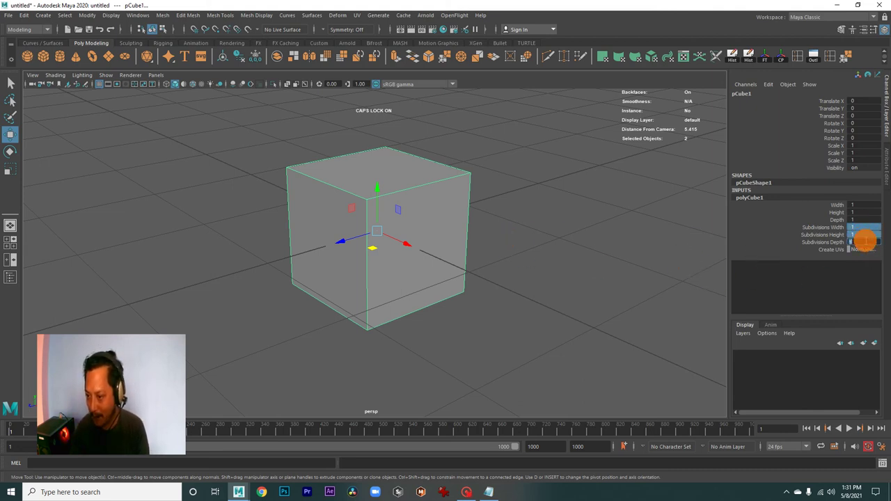
key(Return)
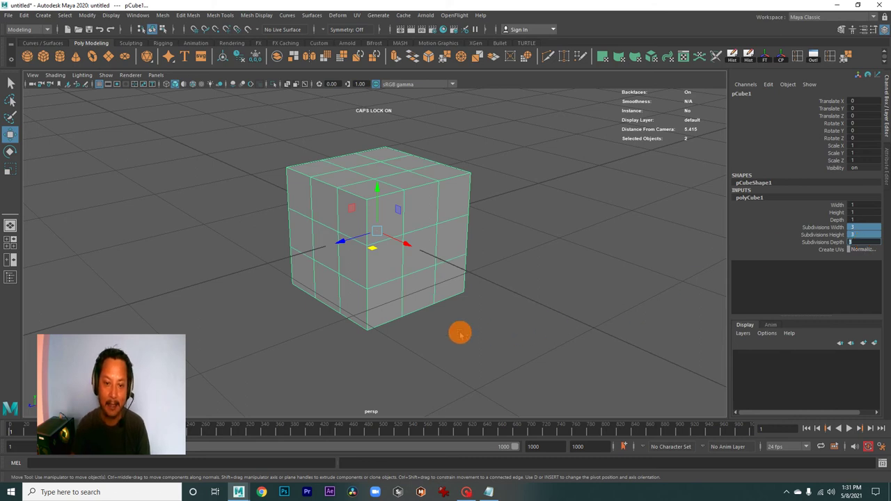
click(459, 328)
click(452, 282)
mouse_move(452, 281)
alt+mouse_down()
mouse_move(243, 269)
mouse_move(360, 285)
mouse_move(383, 274)
mouse_move(452, 278)
mouse_move(435, 265)
mouse_move(426, 279)
alt+mouse_up()
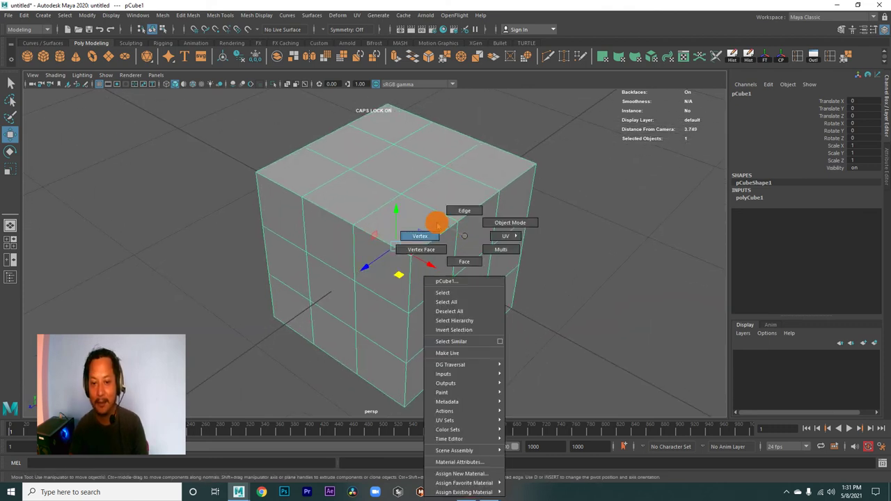
- Step through vertex and edge modes on the cube and pick a row of edges
right_drag(463, 235, 435, 220)
alt+drag(542, 254, 278, 209)
mouse_move(279, 208)
alt+right_down()
mouse_move(510, 286)
mouse_move(413, 270)
alt+right_up()
alt+drag(413, 271, 533, 267)
right_drag(434, 207, 445, 182)
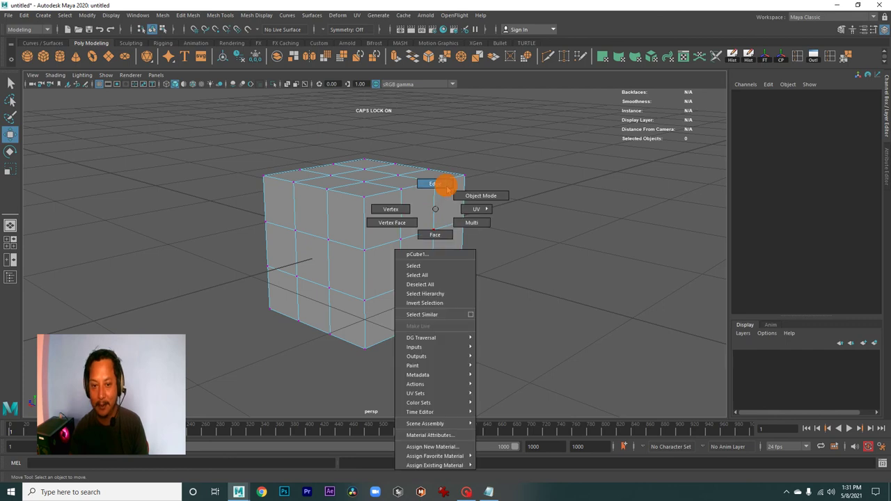
click(412, 189)
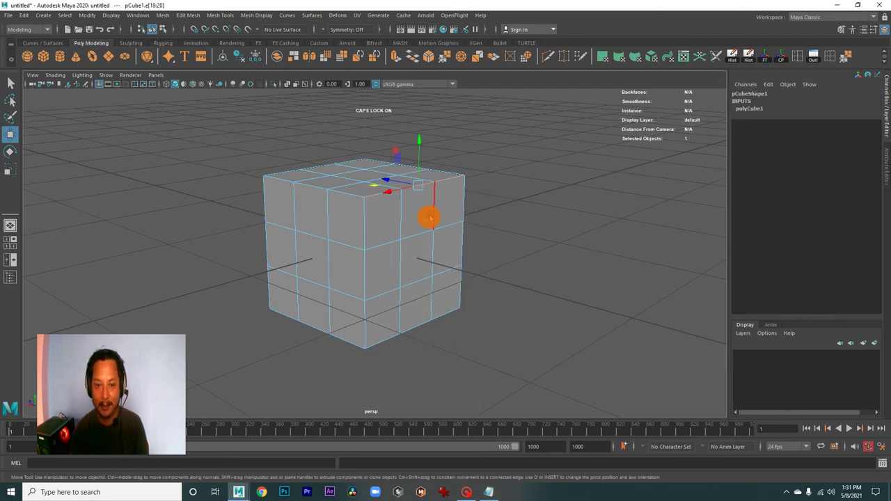
- Marquee-select all the cube's faces, then clear the face selection without changing the shape
right_drag(427, 261, 427, 281)
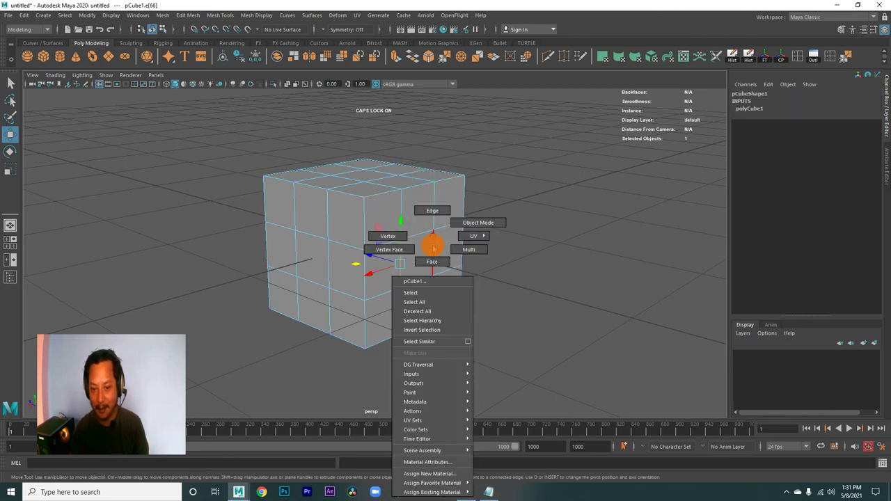
mouse_move(219, 112)
mouse_down()
mouse_move(495, 351)
mouse_move(487, 342)
mouse_up()
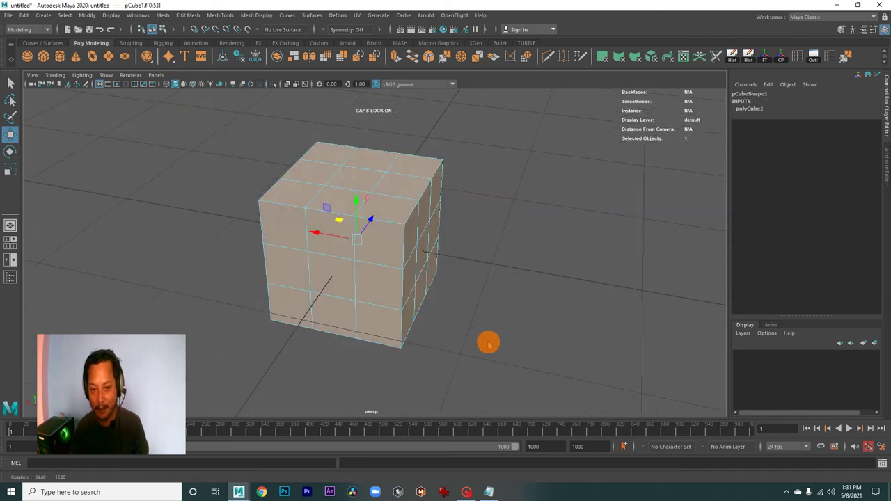
click(511, 334)
alt+drag(519, 308, 476, 237)
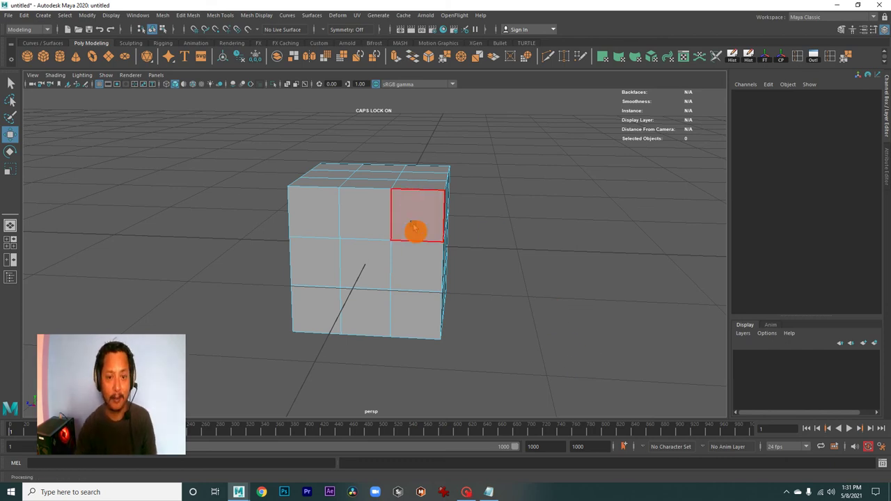
right_drag(417, 214, 459, 200)
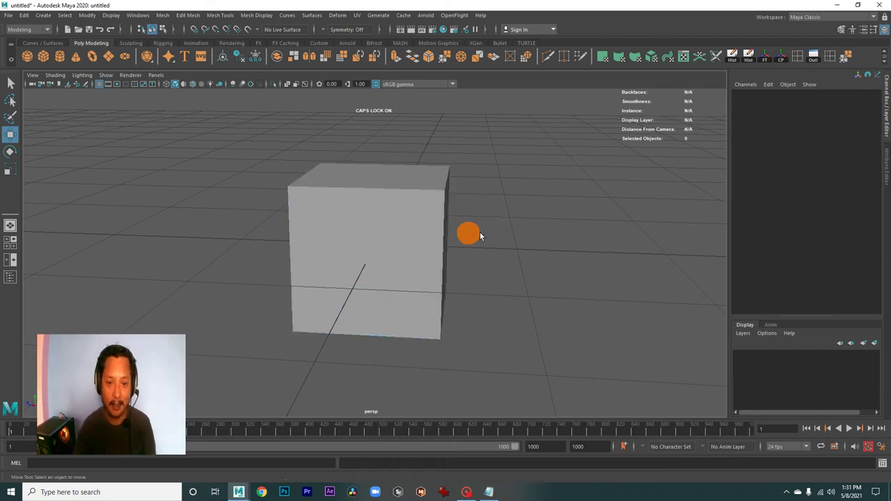
- Reselect the whole cube, frame it, and confirm polyCube1 has 3×3×3 subdivisions
click(469, 232)
key(f)
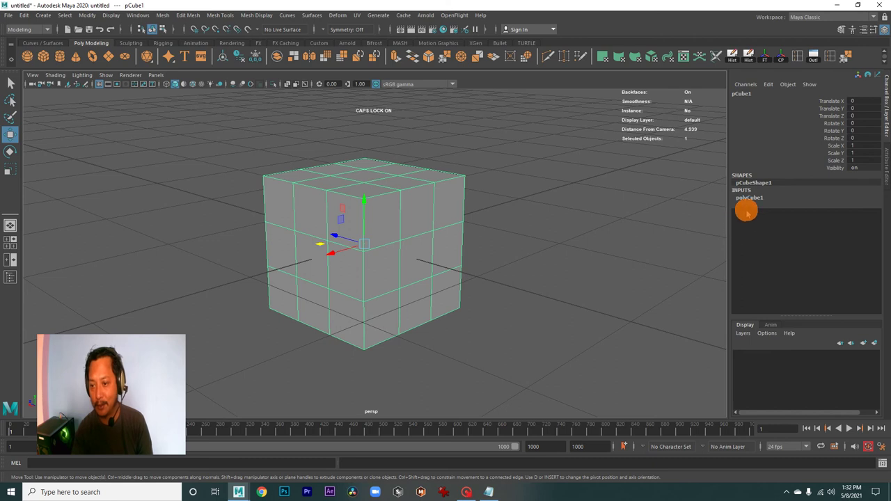
click(749, 199)
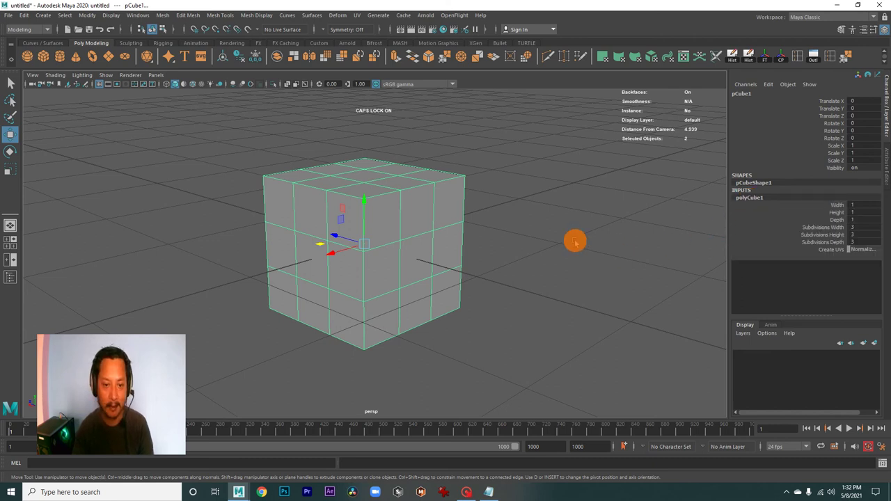
mouse_move(575, 256)
alt+mouse_down()
mouse_move(517, 243)
mouse_move(550, 268)
alt+mouse_up()
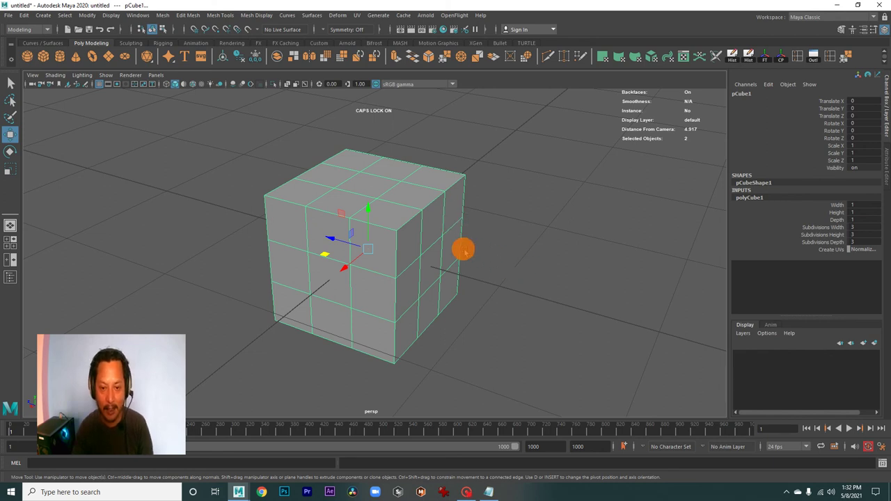
right_drag(436, 221, 408, 248)
- Select the upper ring of side faces and scale them outward, undoing the first attempt
click(432, 226)
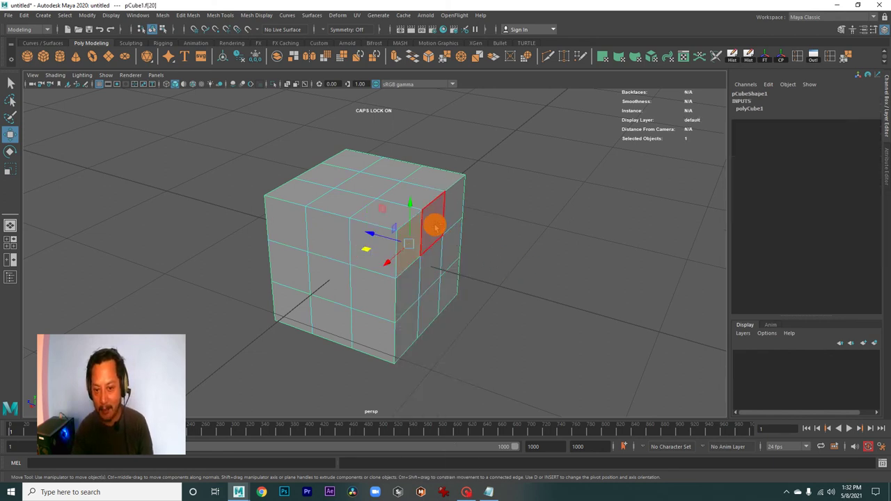
shift+click(291, 237)
alt+drag(314, 259, 415, 265)
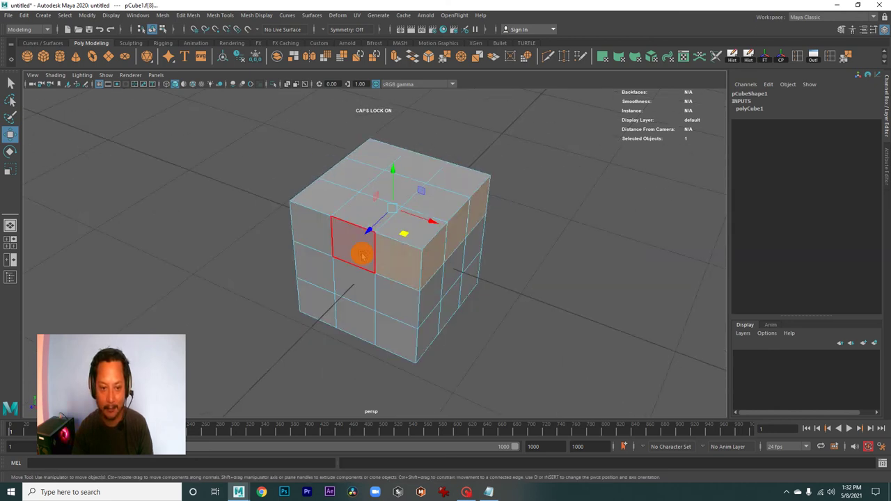
alt+drag(315, 233, 449, 252)
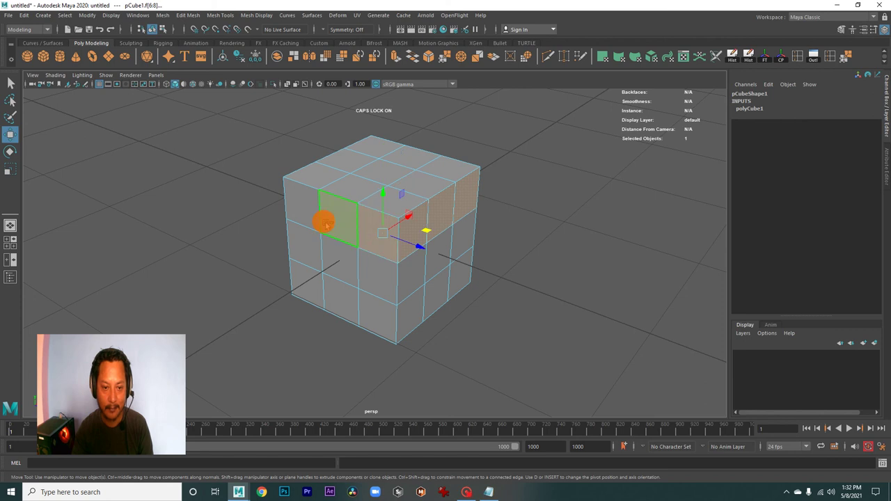
alt+drag(345, 247, 449, 252)
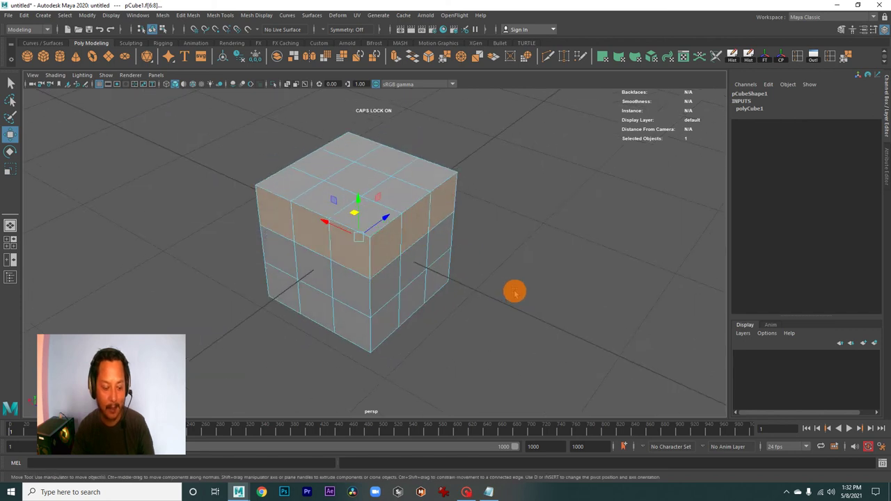
key(r)
drag(357, 238, 407, 248)
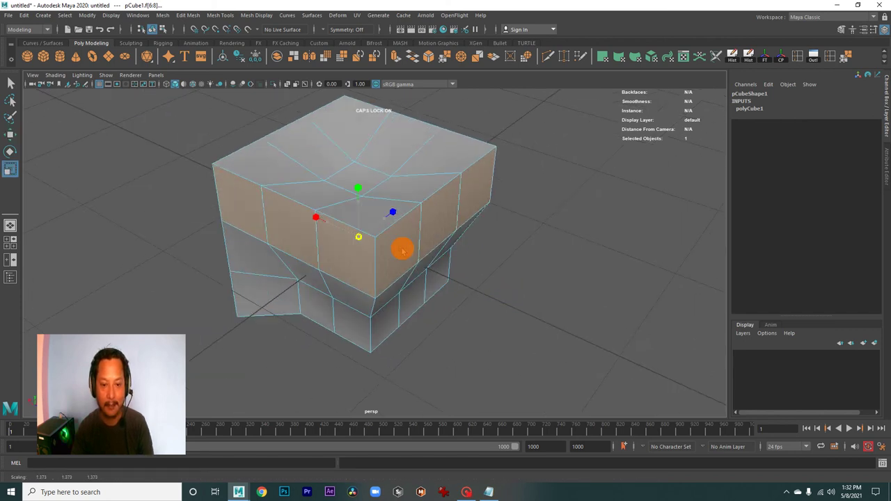
key(ctrl+z)
- Orbit the cube from side, eye-level, front and top views to check the upper faces
alt+drag(447, 278, 412, 240)
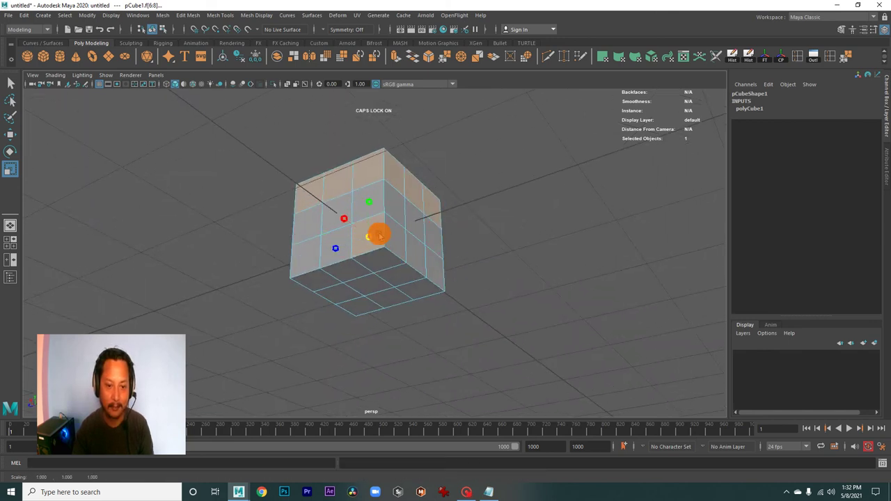
alt+drag(497, 260, 371, 304)
alt+right_drag(372, 305, 458, 301)
alt+drag(362, 263, 583, 292)
alt+right_drag(583, 293, 257, 298)
mouse_move(257, 298)
alt+mouse_down()
mouse_move(183, 290)
mouse_move(271, 299)
alt+mouse_up()
alt+right_drag(374, 212, 397, 225)
mouse_move(397, 225)
alt+mouse_down()
mouse_move(318, 215)
mouse_move(371, 152)
mouse_move(375, 209)
mouse_move(451, 206)
mouse_move(455, 224)
mouse_move(347, 230)
mouse_move(358, 220)
alt+mouse_up()
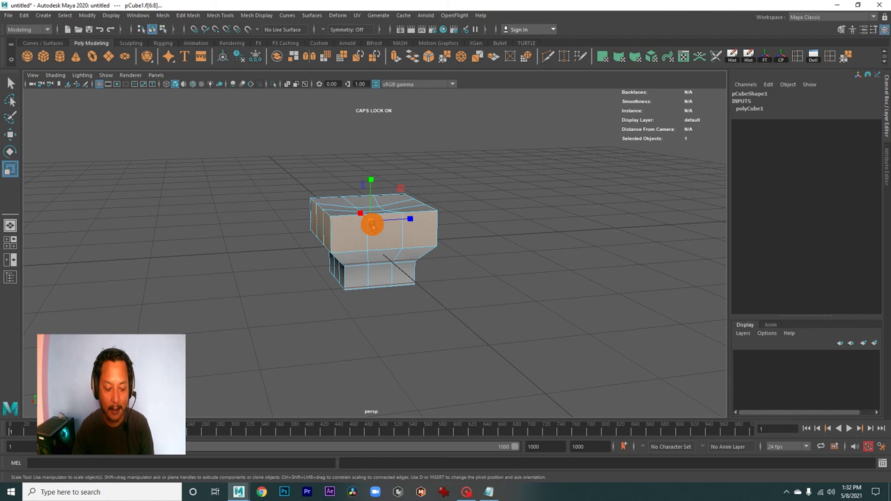
- Raise the selected top faces to heighten the form, then switch to scaling edges
mouse_move(372, 183)
mouse_down()
mouse_move(366, 218)
mouse_move(390, 225)
mouse_move(386, 258)
mouse_move(408, 291)
mouse_up()
right_click(393, 227)
click(395, 203)
key(r)
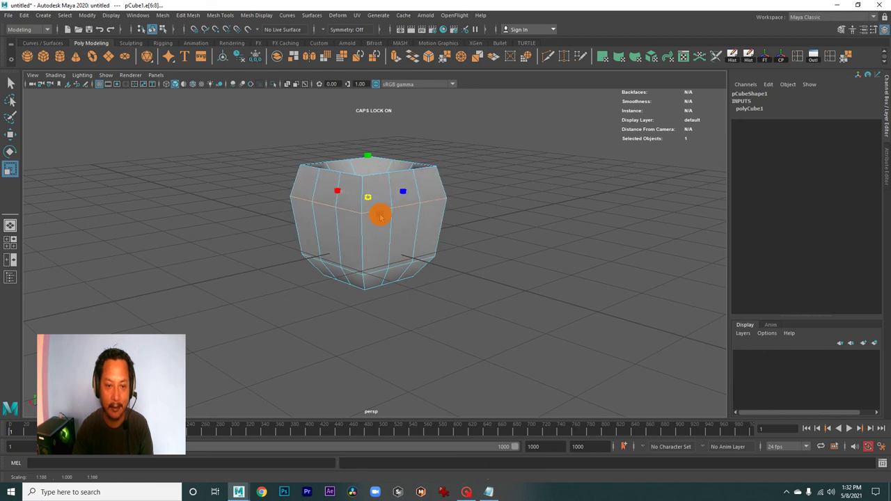
- Orbit around the reshaped vase from below, above and low side angles
mouse_move(419, 261)
alt+mouse_down()
mouse_move(421, 288)
mouse_move(443, 290)
mouse_move(370, 246)
alt+mouse_up()
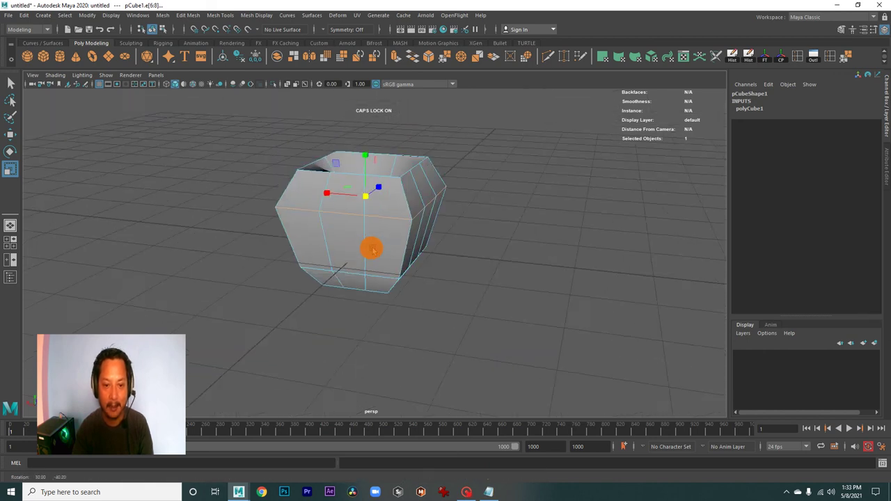
alt+right_drag(369, 246, 439, 274)
mouse_move(439, 275)
alt+mouse_down()
mouse_move(452, 302)
mouse_move(452, 274)
mouse_move(344, 225)
mouse_move(470, 277)
mouse_move(388, 222)
mouse_move(310, 282)
mouse_move(438, 318)
mouse_move(510, 286)
mouse_move(487, 308)
alt+mouse_up()
alt+drag(438, 265, 400, 289)
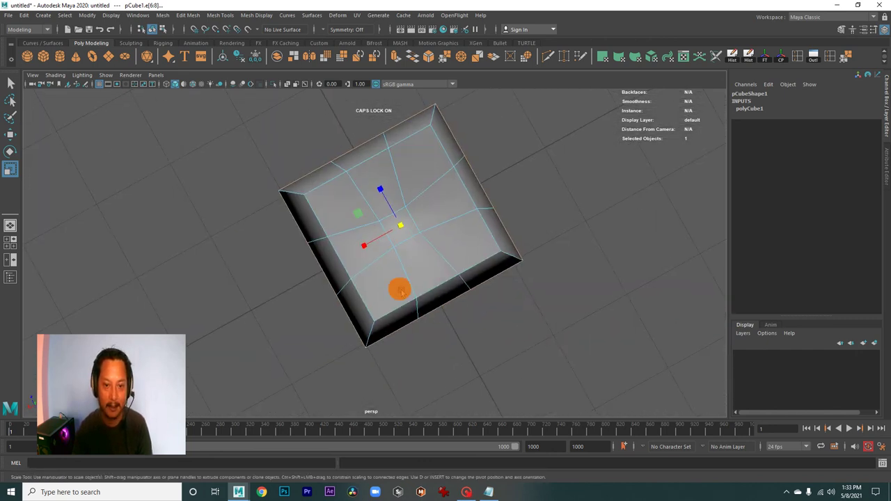
alt+right_drag(399, 288, 355, 256)
mouse_move(356, 256)
alt+mouse_down()
mouse_move(397, 232)
mouse_move(366, 232)
mouse_move(396, 259)
alt+mouse_up()
mouse_move(396, 258)
alt+right_down()
mouse_move(508, 285)
mouse_move(404, 264)
alt+right_up()
alt+middle_drag(403, 264, 374, 230)
mouse_move(374, 230)
alt+mouse_down()
mouse_move(318, 215)
mouse_move(413, 227)
mouse_move(423, 247)
mouse_move(393, 231)
alt+mouse_up()
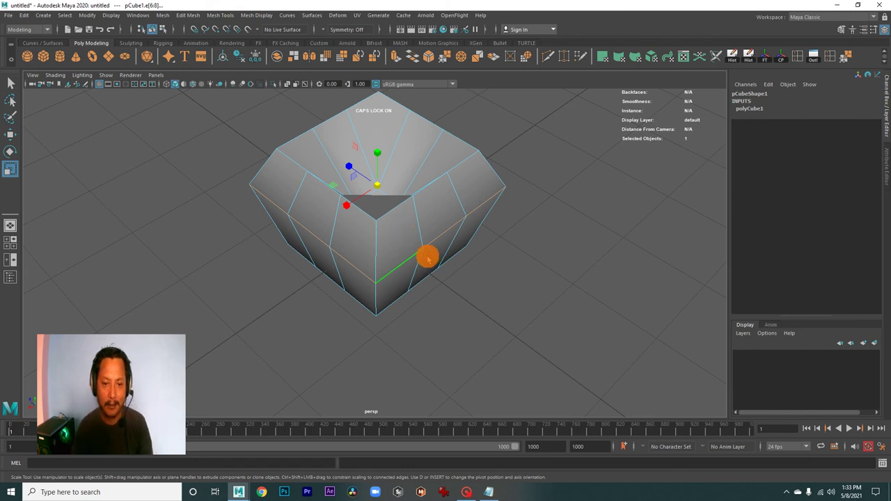
alt+drag(426, 258, 421, 231)
mouse_move(422, 230)
alt+right_down()
mouse_move(339, 218)
mouse_move(422, 245)
alt+right_up()
mouse_move(389, 238)
alt+mouse_down()
mouse_move(398, 283)
mouse_move(341, 263)
mouse_move(294, 271)
mouse_move(376, 297)
alt+mouse_up()
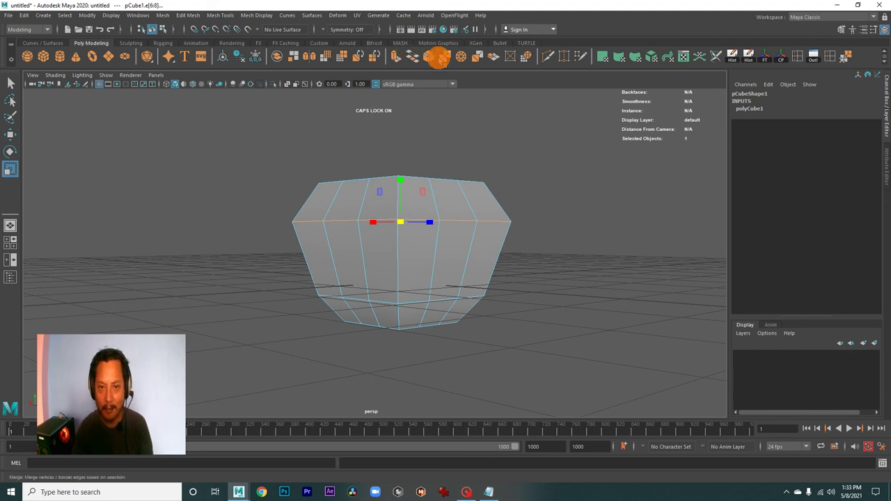
mouse_move(491, 171)
alt+mouse_down()
mouse_move(380, 149)
mouse_move(414, 189)
alt+mouse_up()
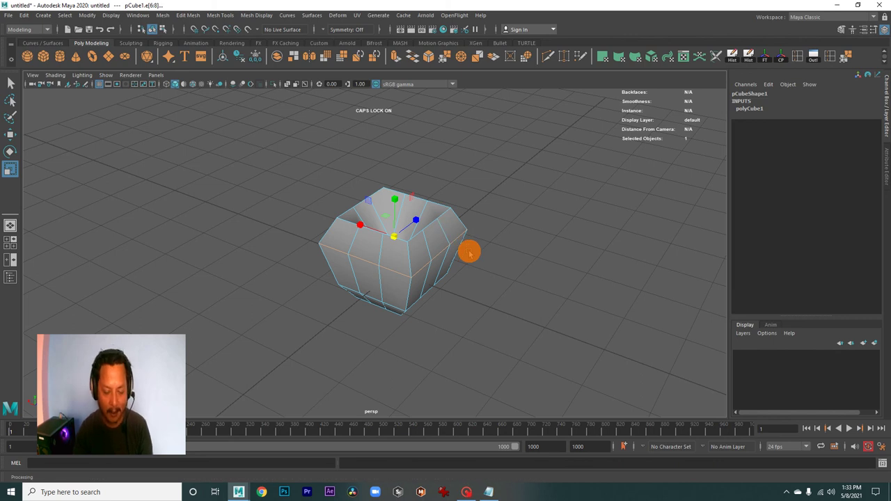
mouse_move(385, 289)
alt+right_down()
mouse_move(533, 324)
mouse_move(452, 309)
mouse_move(481, 308)
alt+right_up()
alt+drag(481, 308, 453, 285)
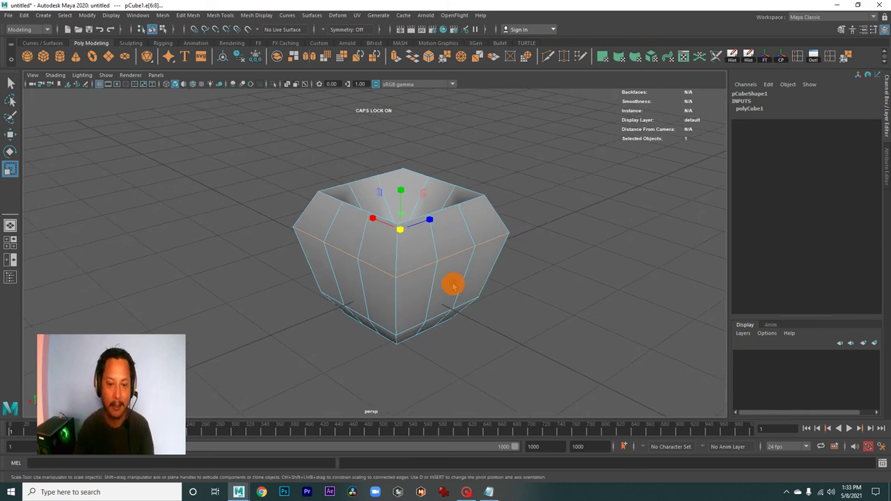
alt+drag(453, 286, 397, 284)
mouse_move(397, 285)
alt+right_down()
mouse_move(477, 294)
mouse_move(399, 284)
alt+right_up()
mouse_move(399, 284)
alt+mouse_down()
mouse_move(392, 278)
mouse_move(445, 272)
mouse_move(477, 290)
mouse_move(450, 272)
mouse_move(437, 293)
mouse_move(392, 265)
mouse_move(463, 286)
mouse_move(400, 283)
mouse_move(414, 264)
mouse_move(376, 243)
mouse_move(276, 260)
mouse_move(255, 248)
mouse_move(274, 220)
mouse_move(462, 270)
mouse_move(436, 262)
alt+mouse_up()
mouse_move(436, 262)
alt+right_down()
mouse_move(420, 255)
mouse_move(402, 282)
mouse_move(503, 302)
mouse_move(284, 272)
alt+right_up()
alt+drag(285, 272, 404, 272)
alt+right_drag(404, 272, 411, 280)
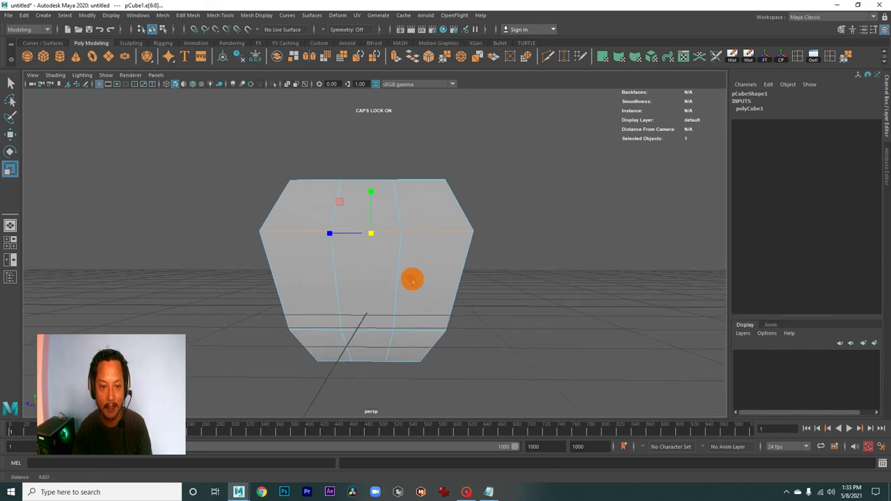
alt+drag(412, 279, 417, 276)
alt+right_drag(338, 268, 339, 273)
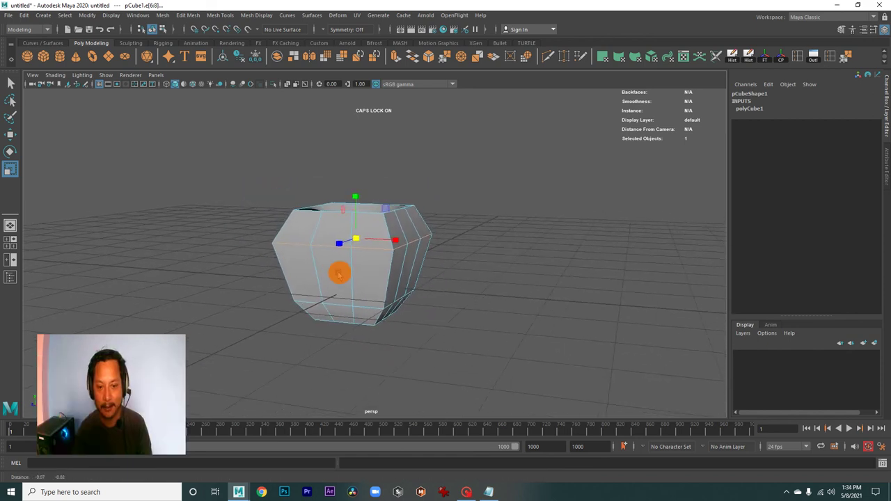
alt+drag(339, 273, 429, 272)
mouse_move(429, 272)
alt+right_down()
mouse_move(469, 286)
mouse_move(292, 258)
alt+right_up()
mouse_move(292, 258)
alt+mouse_down()
mouse_move(400, 283)
mouse_move(346, 281)
alt+mouse_up()
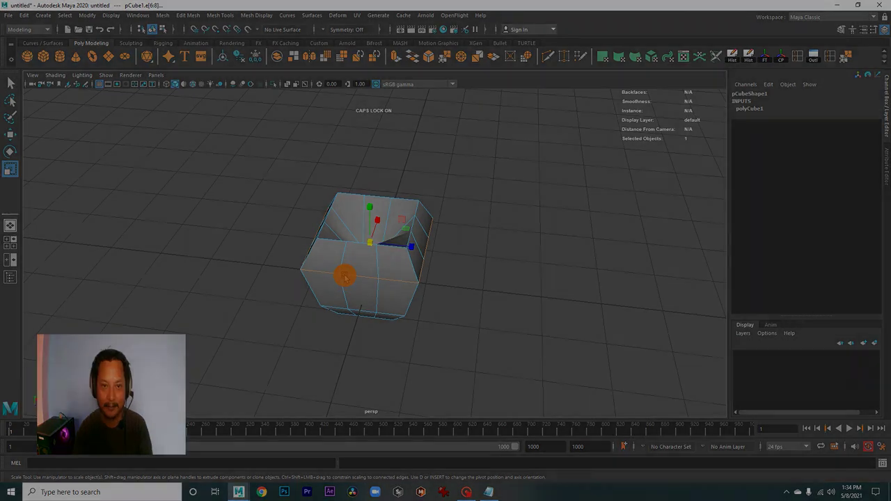